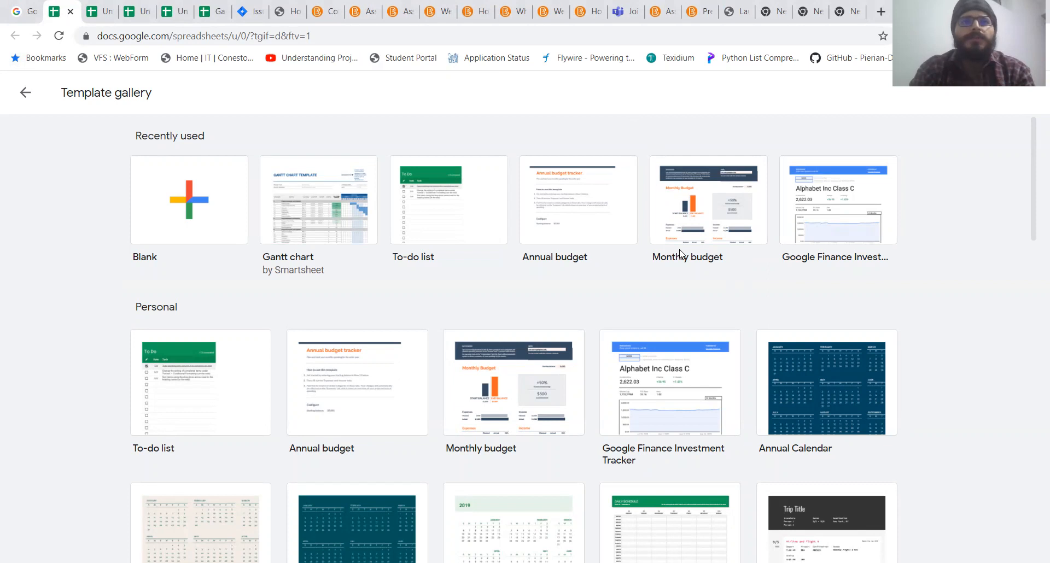
Look through the template gallery's personal, work, project management and education templates.
{"action": "scroll", "coordinate": [250, 365], "scroll_direction": "down", "scroll_amount": 2}
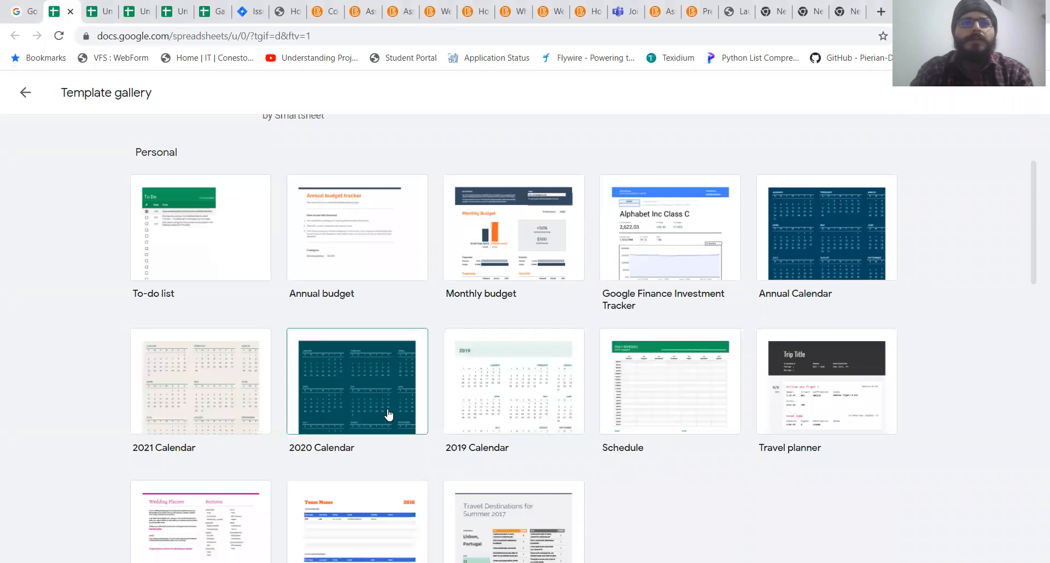
{"action": "scroll", "coordinate": [391, 415], "scroll_direction": "down", "scroll_amount": 2}
{"action": "scroll", "coordinate": [389, 415], "scroll_direction": "down", "scroll_amount": 2}
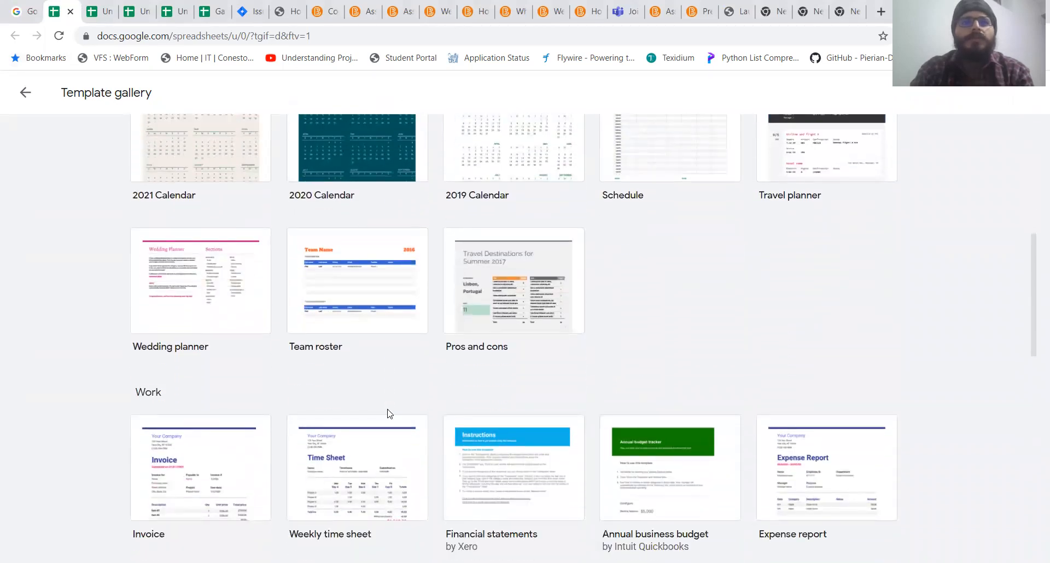
{"action": "scroll", "coordinate": [389, 414], "scroll_direction": "down", "scroll_amount": 2}
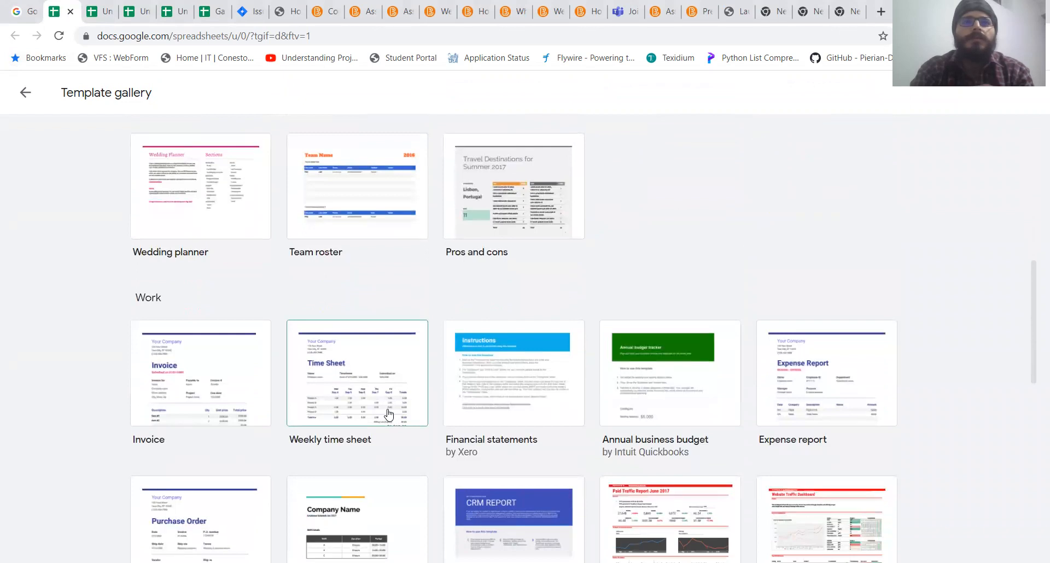
{"action": "scroll", "coordinate": [389, 414], "scroll_direction": "down", "scroll_amount": 2}
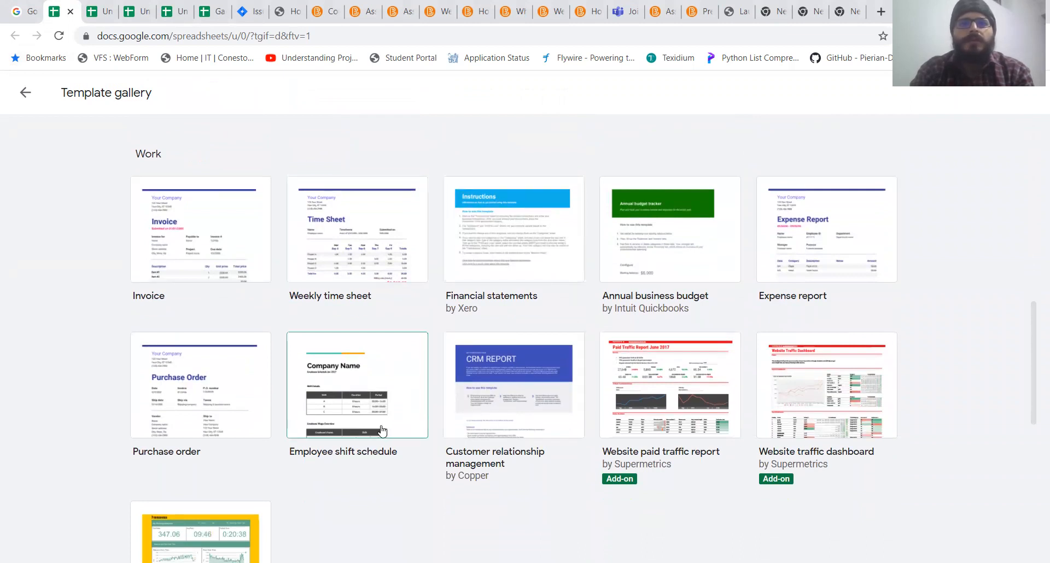
{"action": "scroll", "coordinate": [231, 416], "scroll_direction": "down", "scroll_amount": 6}
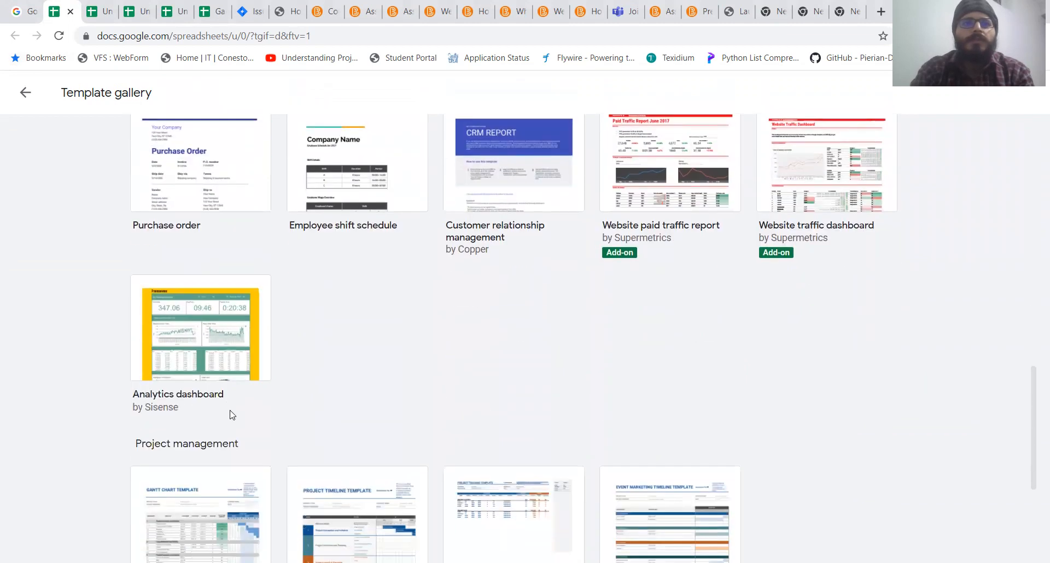
{"action": "scroll", "coordinate": [230, 415], "scroll_direction": "down", "scroll_amount": 2}
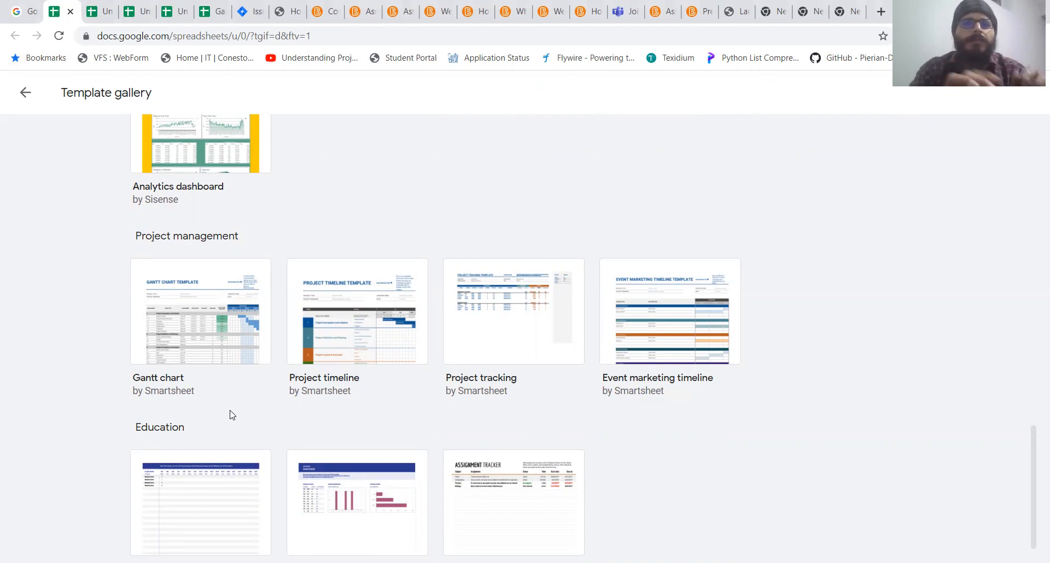
{"action": "scroll", "coordinate": [232, 415], "scroll_direction": "down", "scroll_amount": 1}
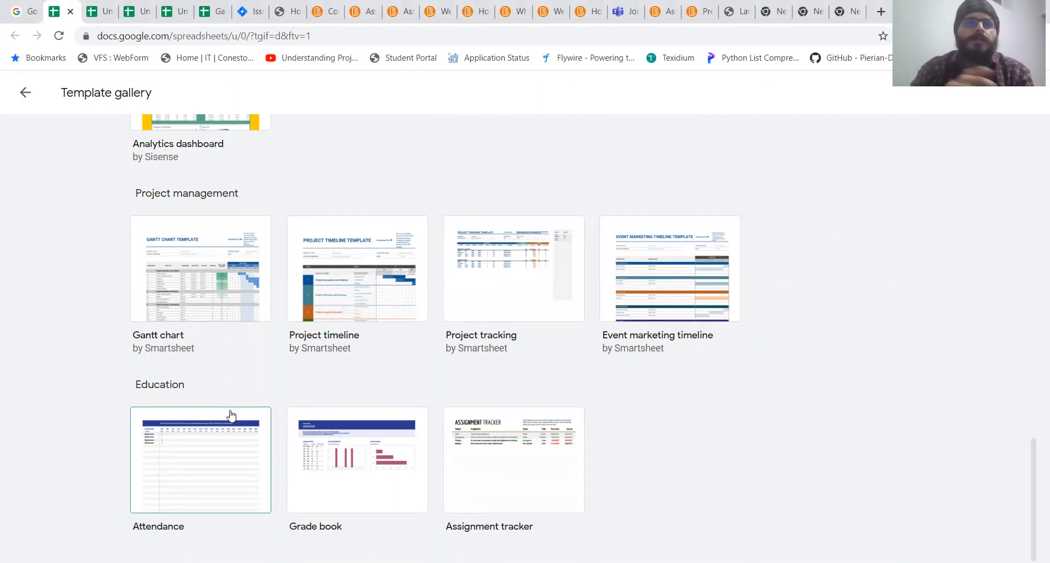
{"action": "scroll", "coordinate": [231, 416], "scroll_direction": "up", "scroll_amount": 20}
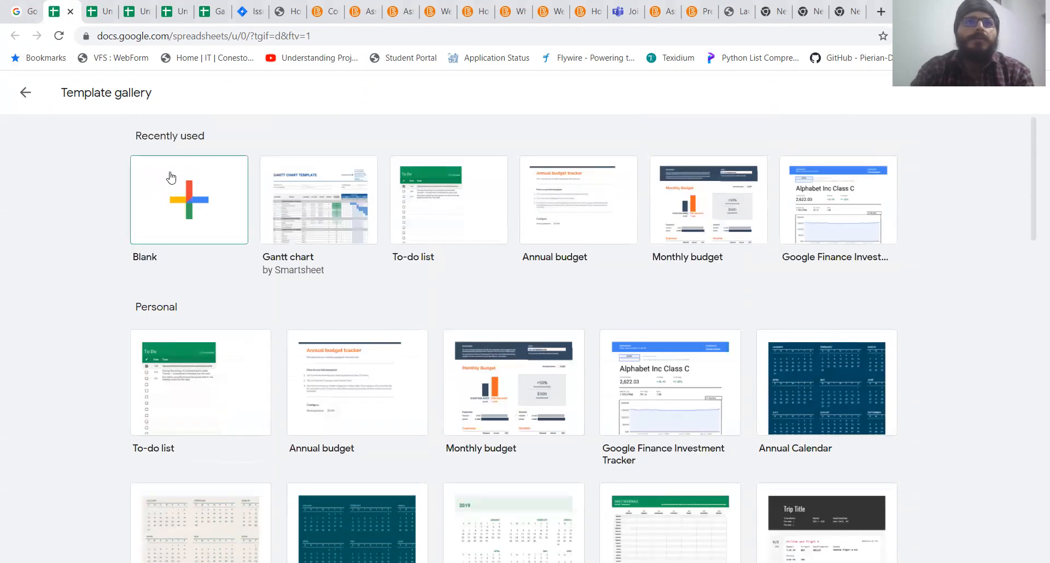
In the blank untitled spreadsheet, widen column A slightly and make row 1 taller.
{"action": "left_click", "coordinate": [103, 6]}
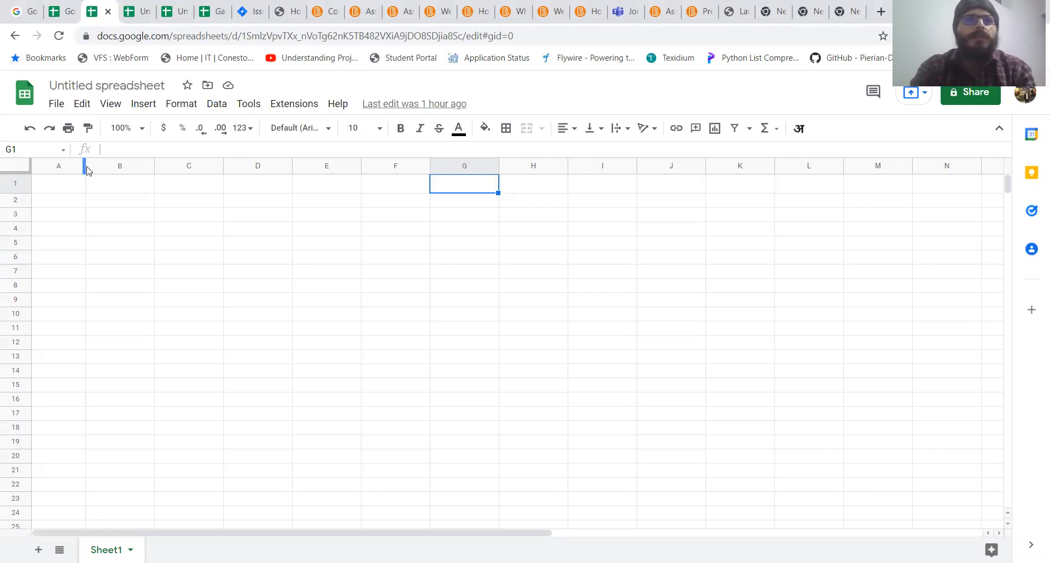
{"action": "left_click_drag", "start_coordinate": [84, 166], "coordinate": [92, 166]}
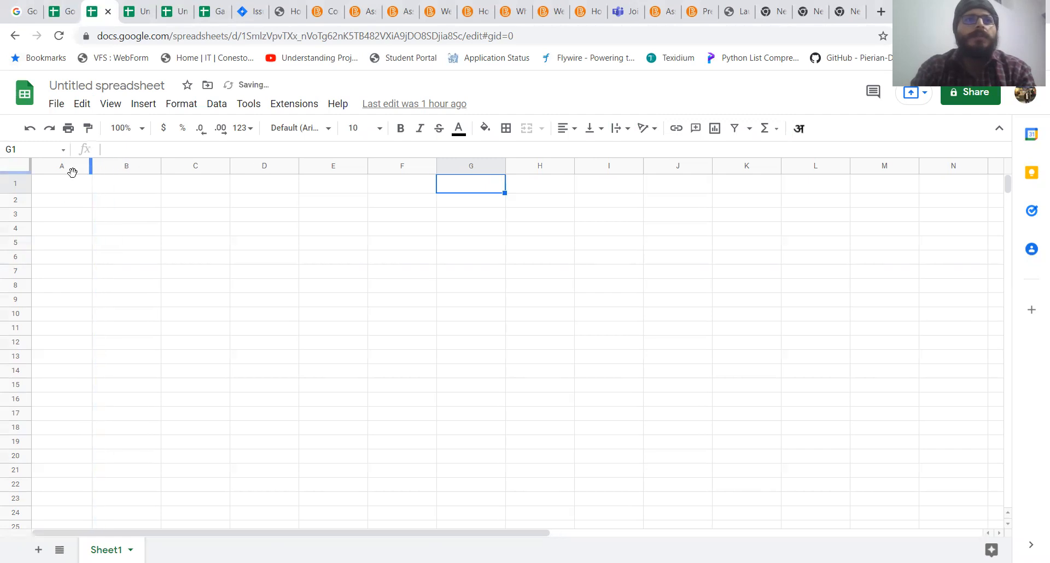
{"action": "left_click_drag", "start_coordinate": [18, 193], "coordinate": [18, 203]}
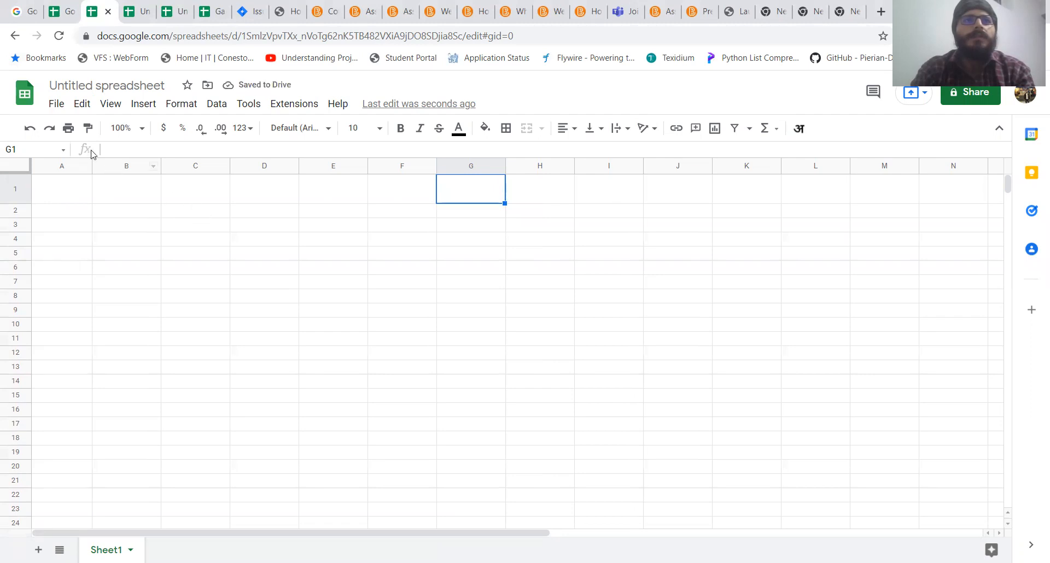
{"action": "left_click", "coordinate": [67, 108]}
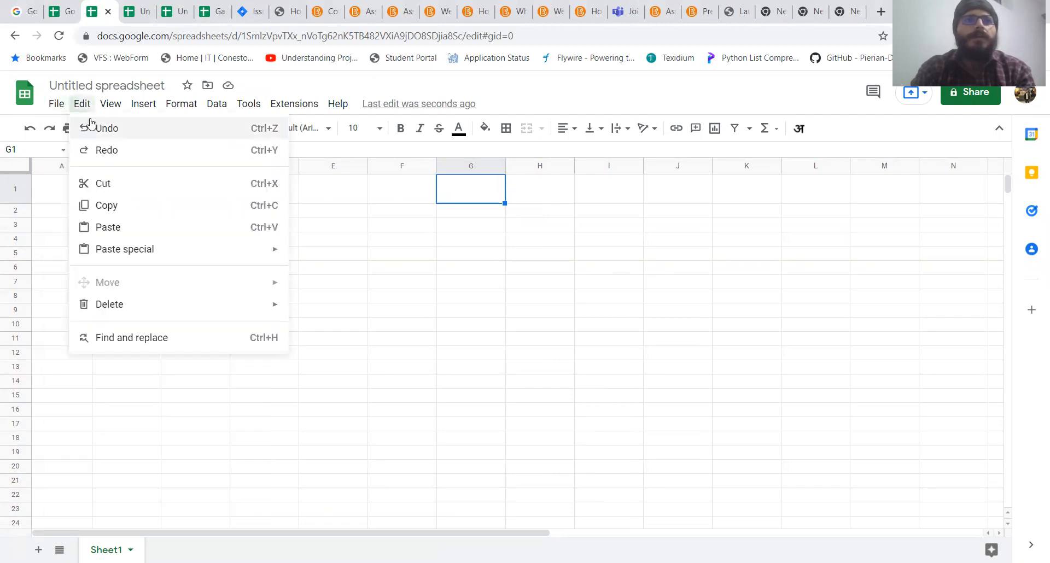
{"action": "mouse_move", "coordinate": [64, 128]}
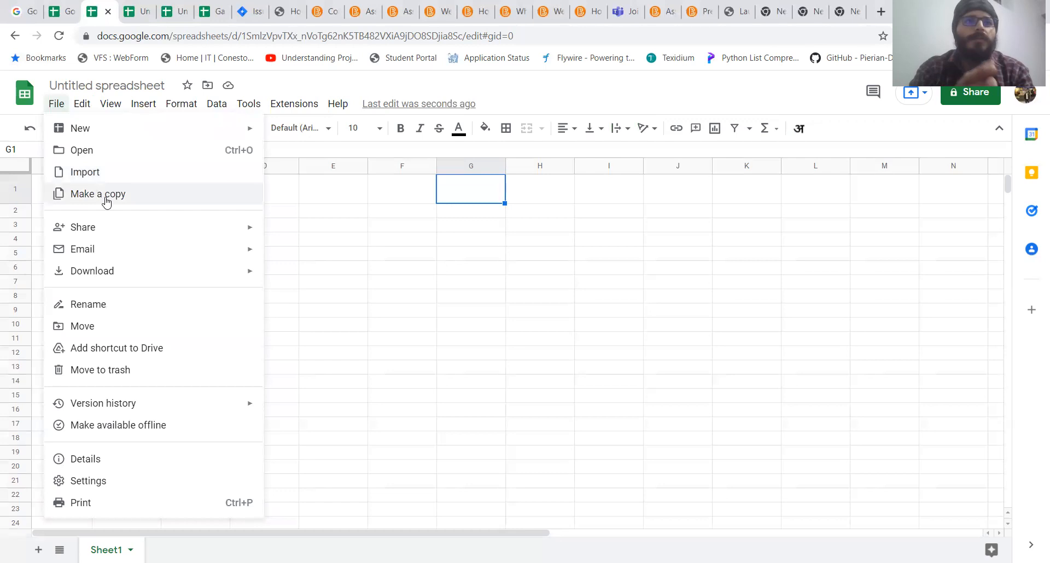
{"action": "mouse_move", "coordinate": [108, 236]}
{"action": "mouse_move", "coordinate": [110, 253]}
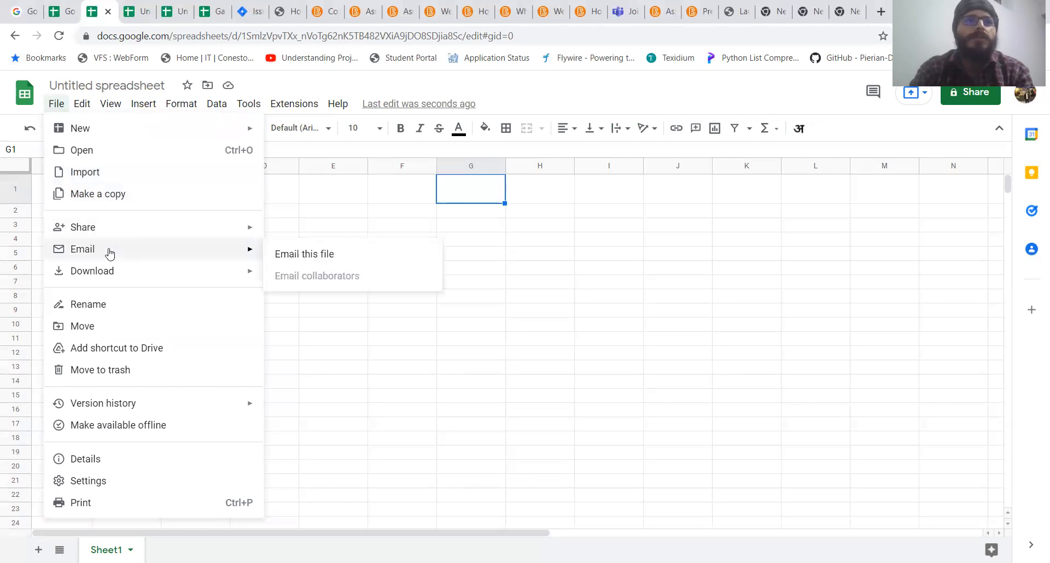
{"action": "mouse_move", "coordinate": [110, 277]}
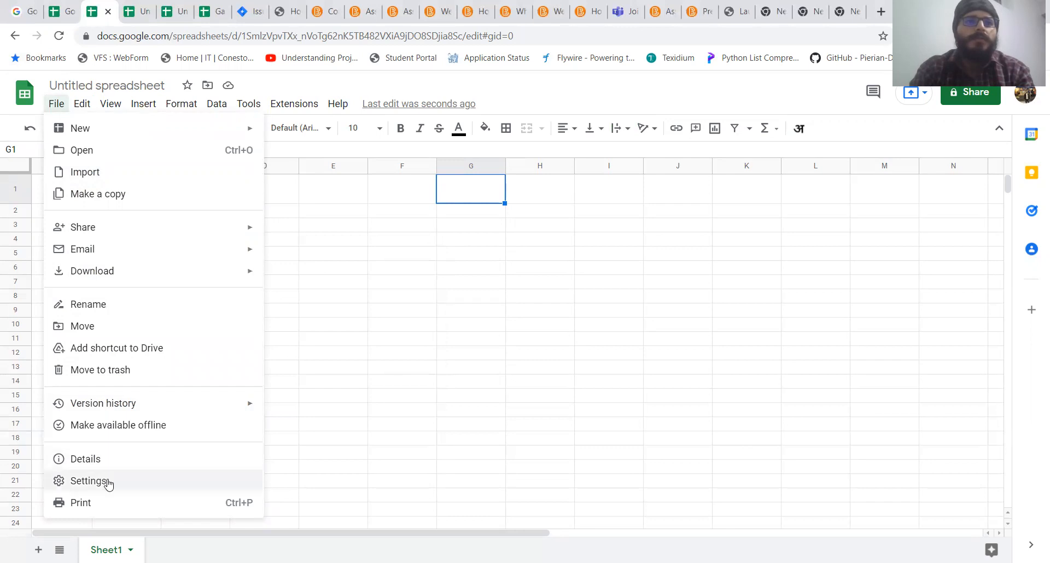
{"action": "left_click", "coordinate": [84, 106]}
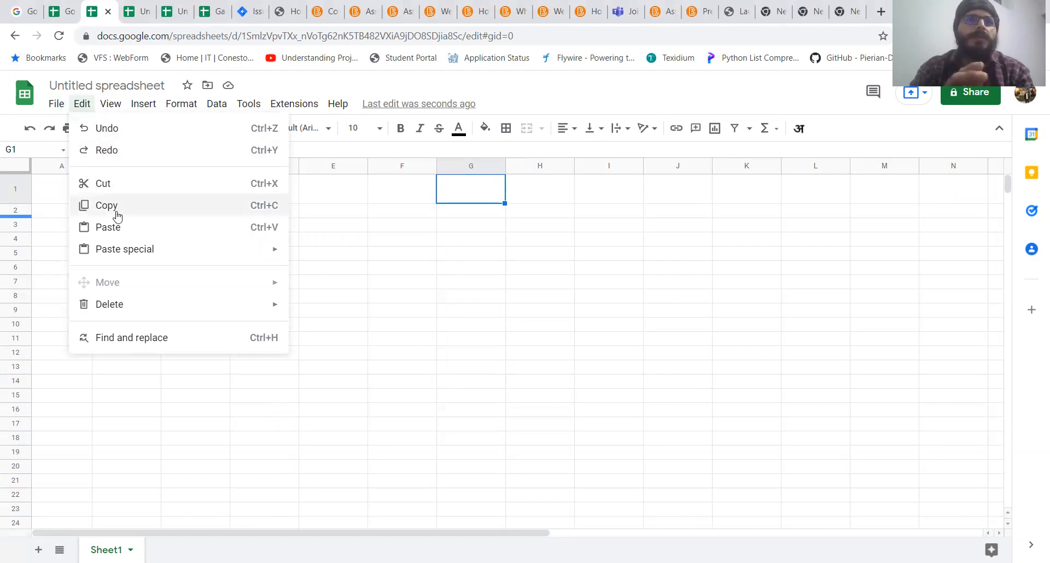
{"action": "mouse_move", "coordinate": [116, 110]}
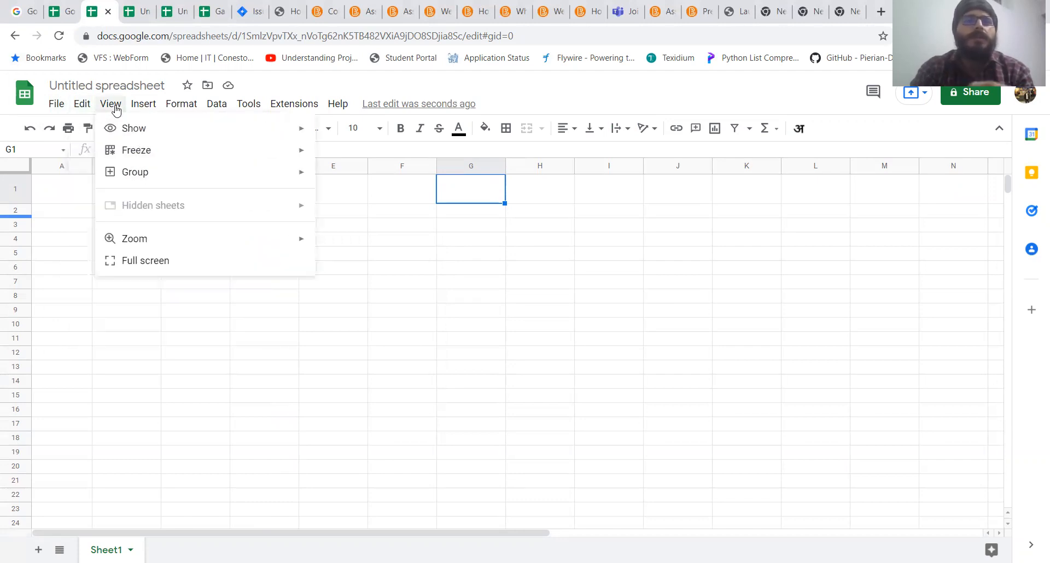
{"action": "mouse_move", "coordinate": [130, 130]}
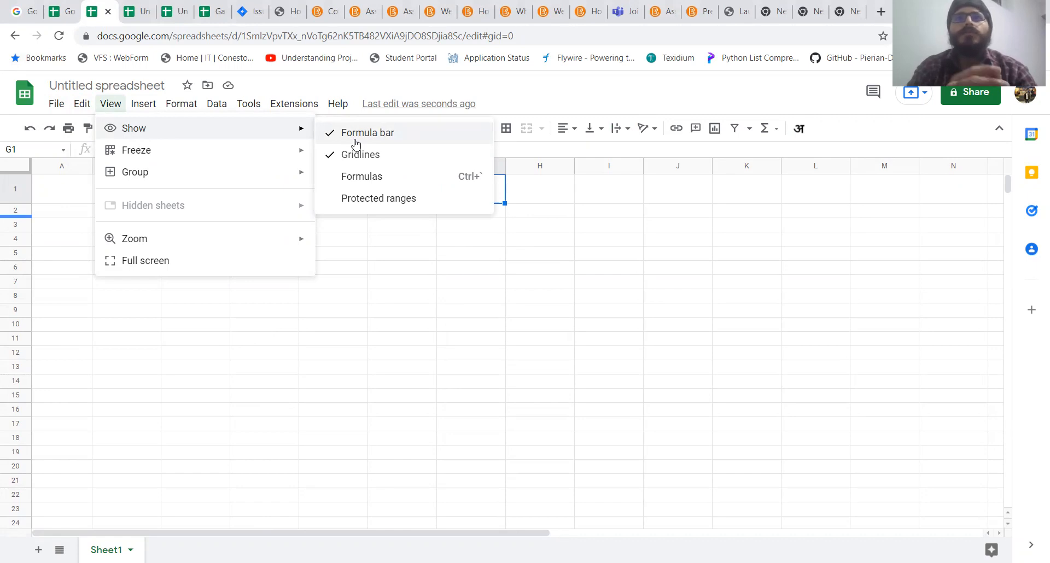
{"action": "mouse_move", "coordinate": [257, 175]}
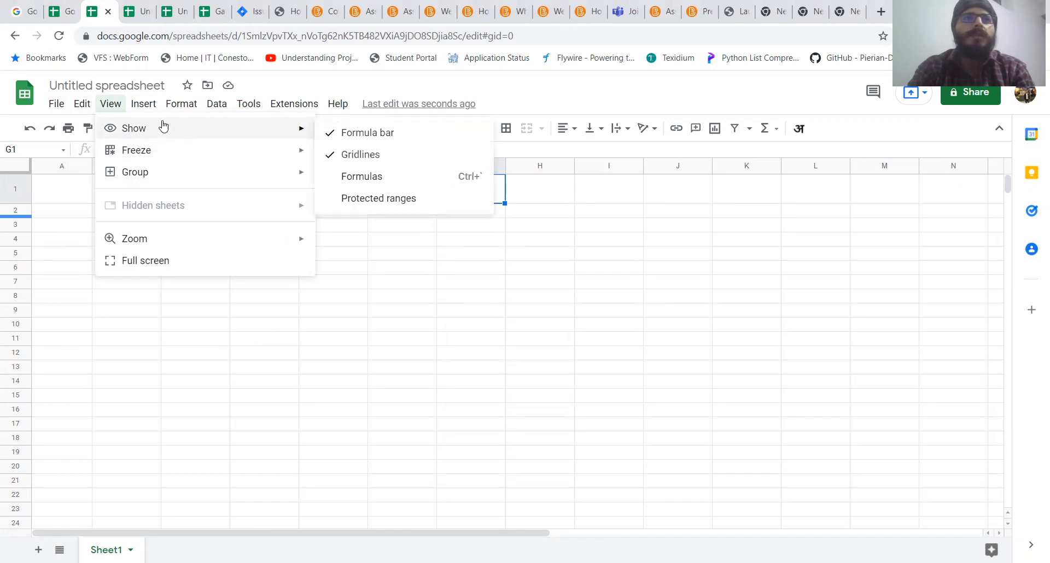
{"action": "mouse_move", "coordinate": [148, 111]}
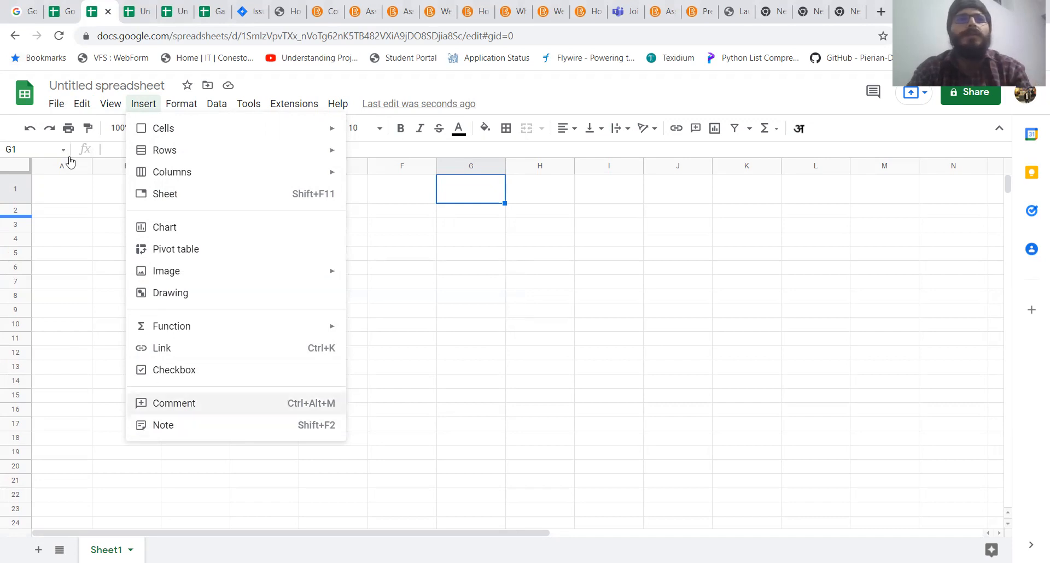
{"action": "mouse_move", "coordinate": [183, 111]}
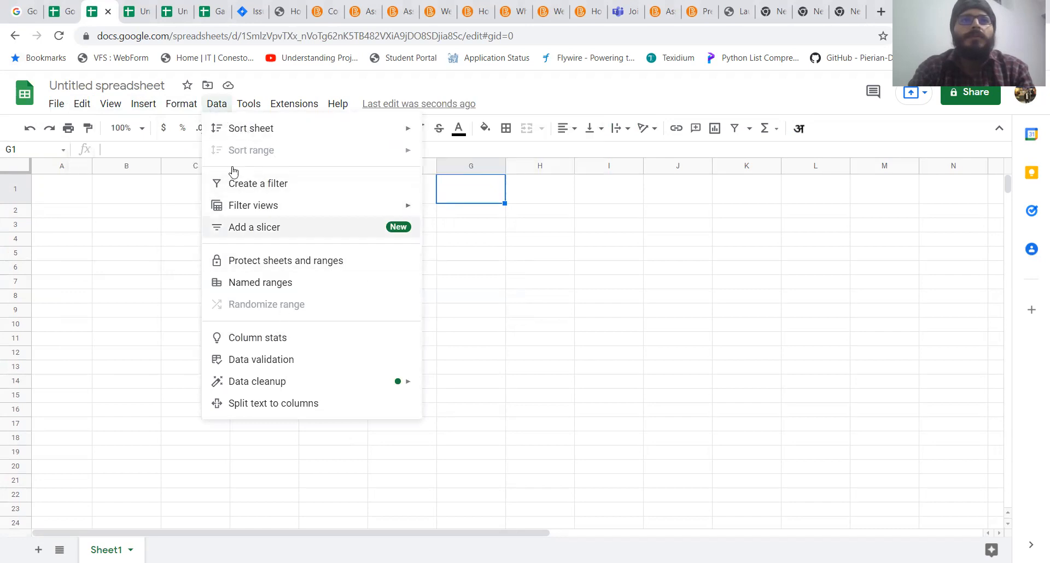
{"action": "mouse_move", "coordinate": [254, 109]}
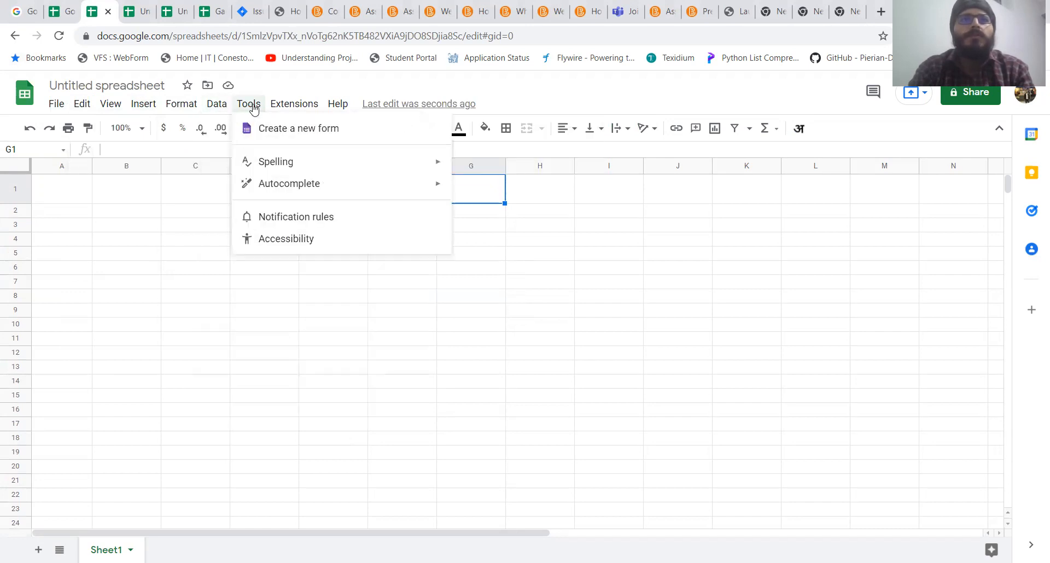
Browse the available Sheets add-ons in the Google Workspace Marketplace, and close it.
{"action": "mouse_move", "coordinate": [300, 105]}
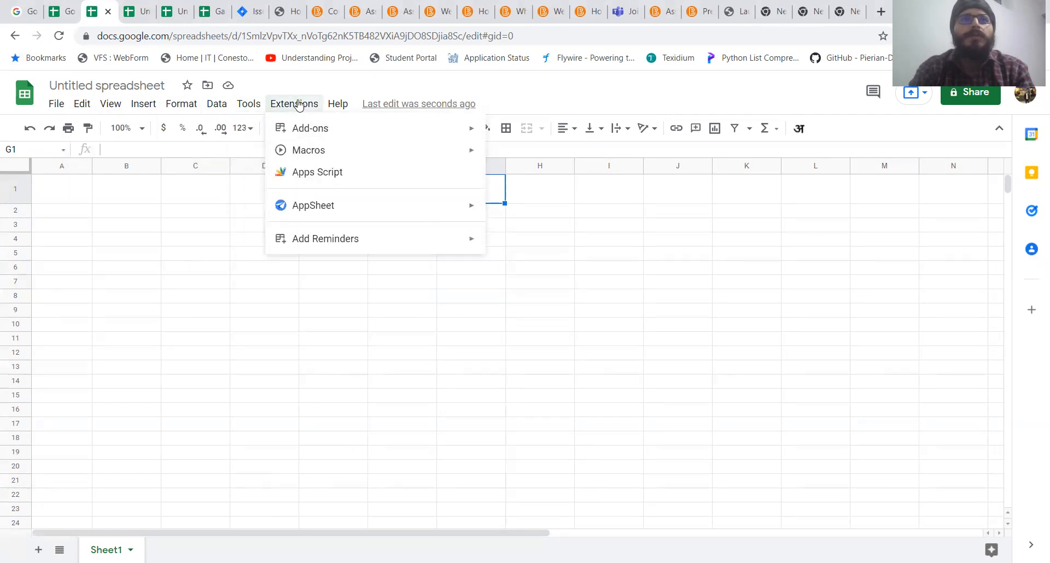
{"action": "mouse_move", "coordinate": [430, 141]}
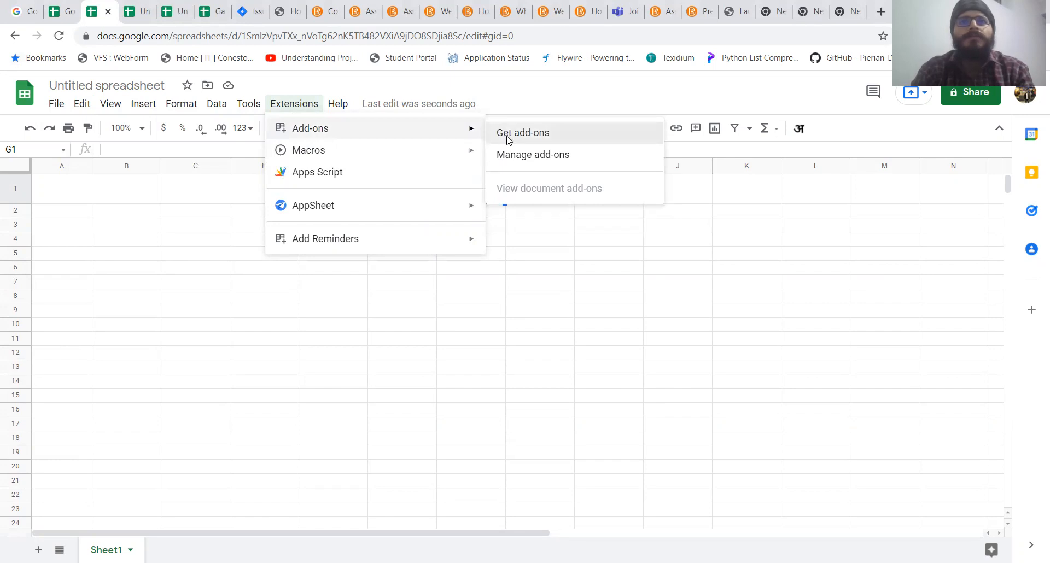
{"action": "left_click", "coordinate": [509, 141]}
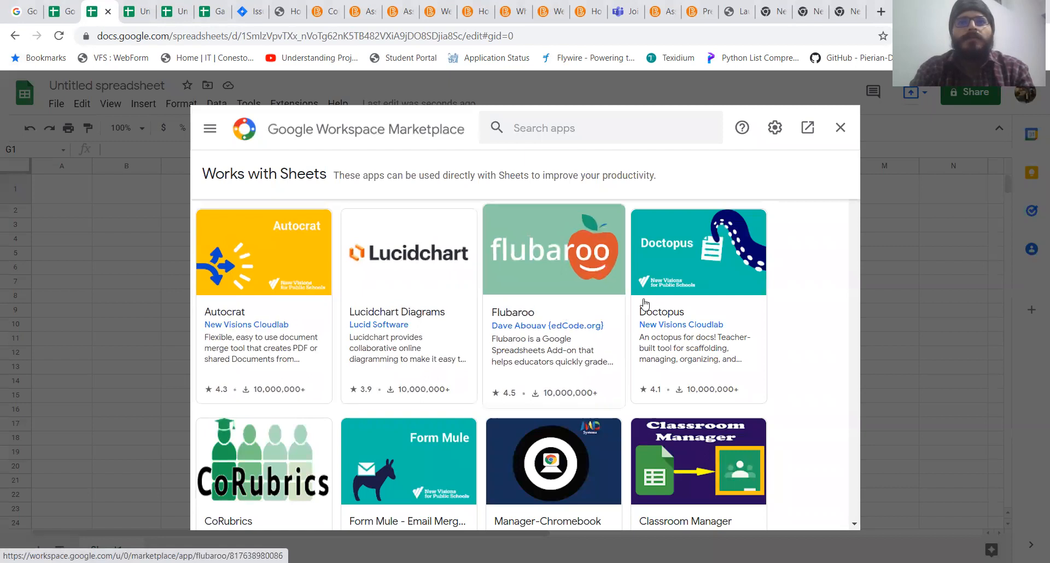
{"action": "scroll", "coordinate": [710, 328], "scroll_direction": "down", "scroll_amount": 3}
{"action": "scroll", "coordinate": [710, 328], "scroll_direction": "down", "scroll_amount": 3}
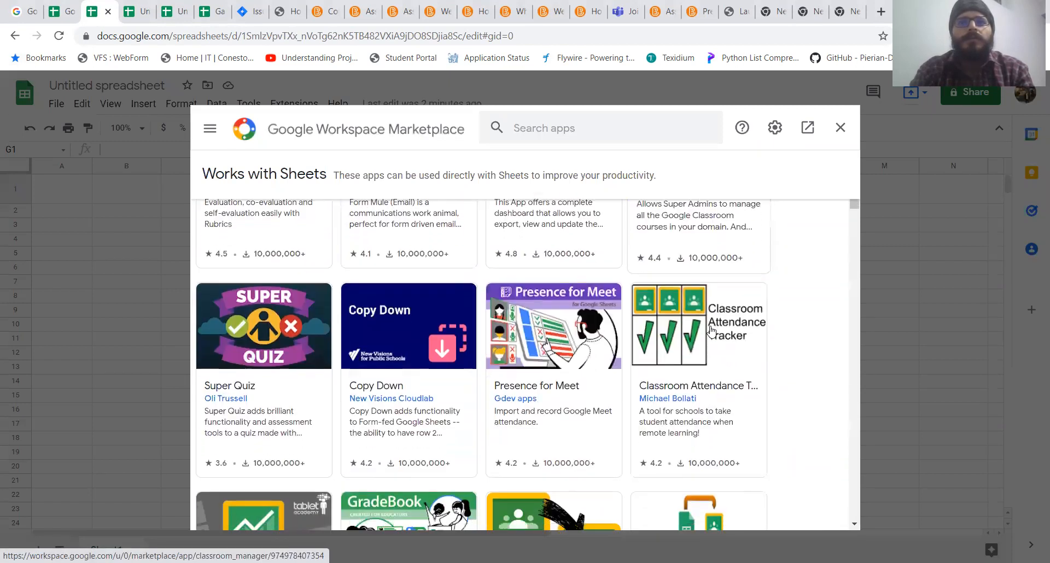
{"action": "left_click", "coordinate": [840, 129]}
Set up the Add Reminders add-on's task table on Sheet1 and close its sidebar.
{"action": "left_click", "coordinate": [297, 101]}
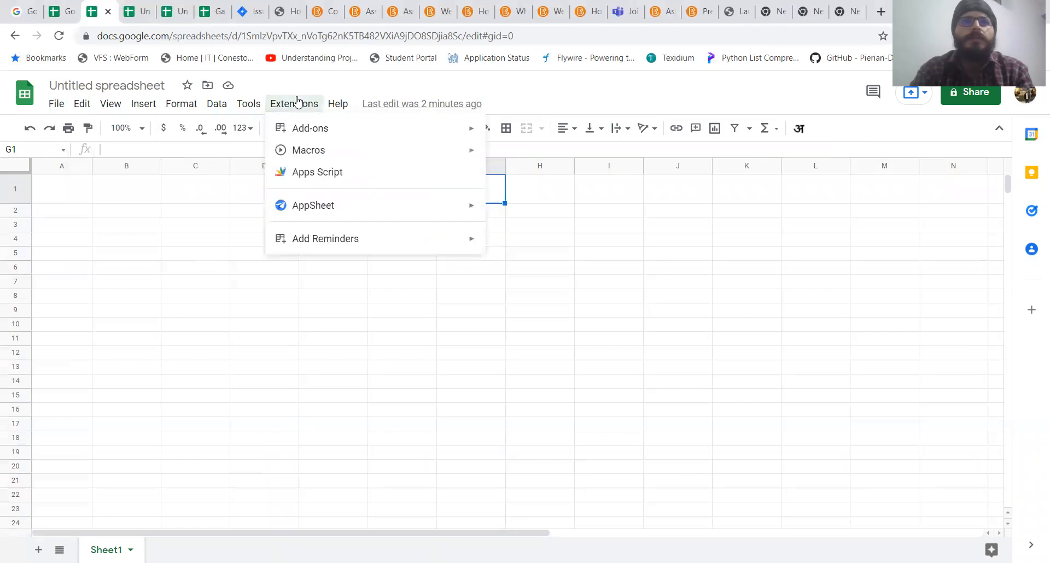
{"action": "mouse_move", "coordinate": [332, 244]}
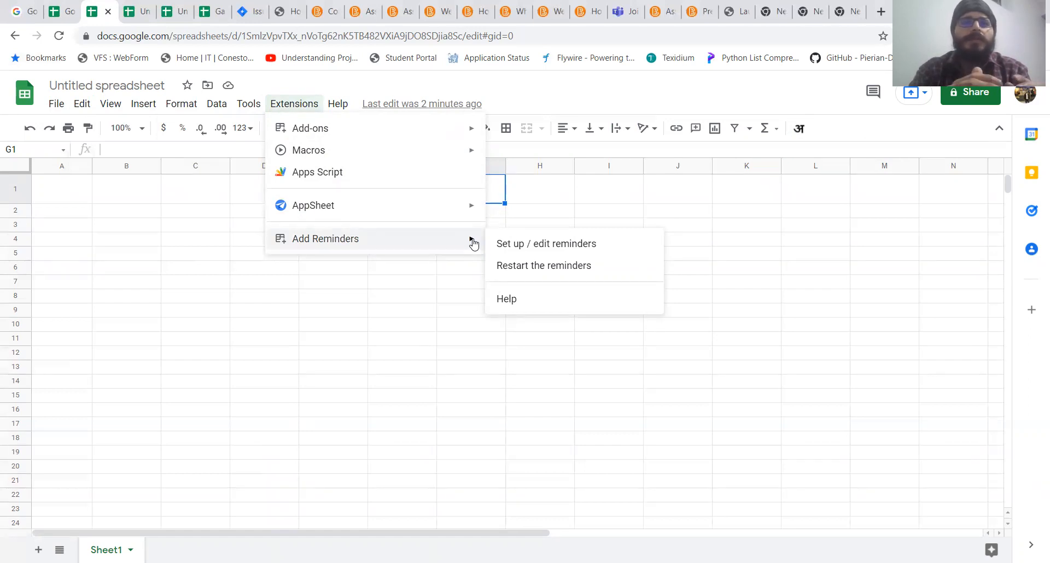
{"action": "left_click", "coordinate": [536, 247]}
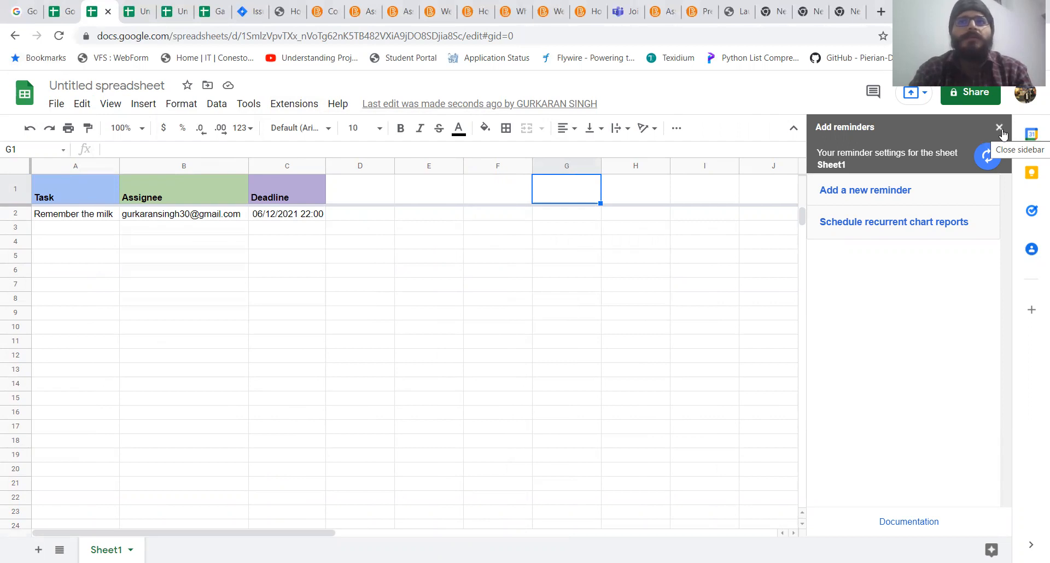
{"action": "left_click", "coordinate": [998, 127]}
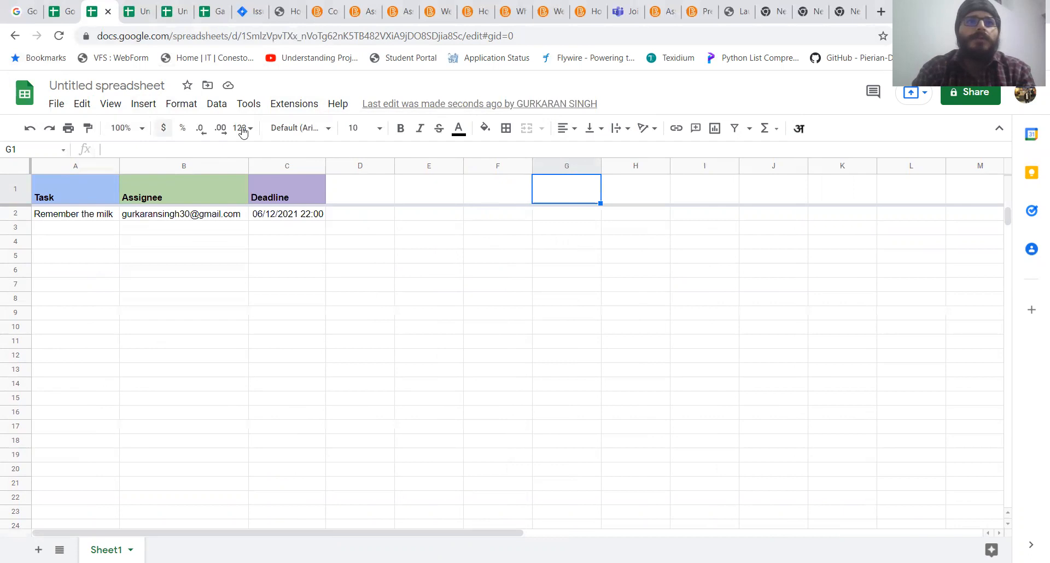
In the groceries spreadsheet, format the prices in B3:B7 as currency with one decimal place.
{"action": "left_click", "coordinate": [132, 7]}
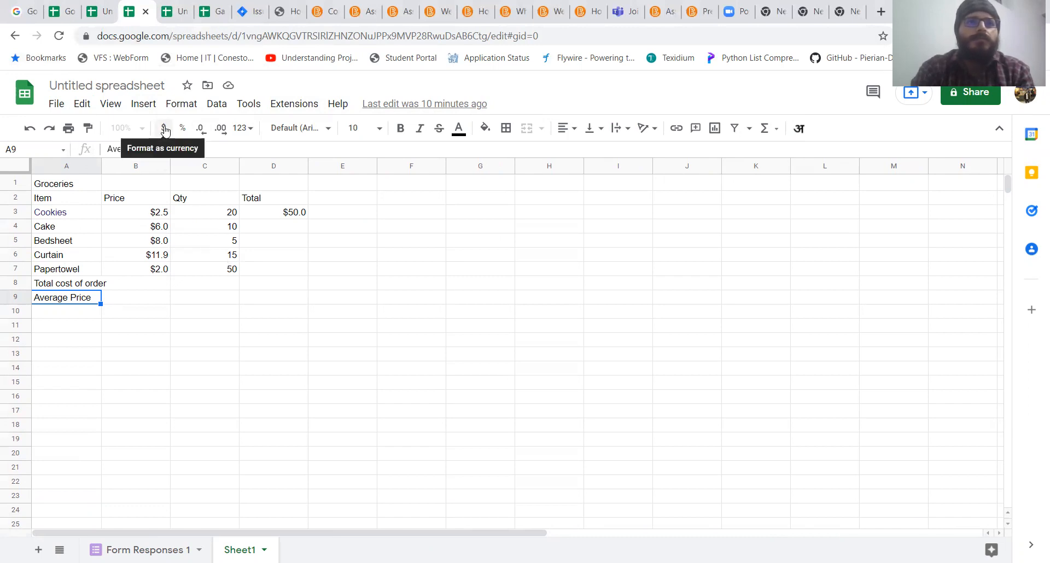
{"action": "left_click", "coordinate": [159, 216]}
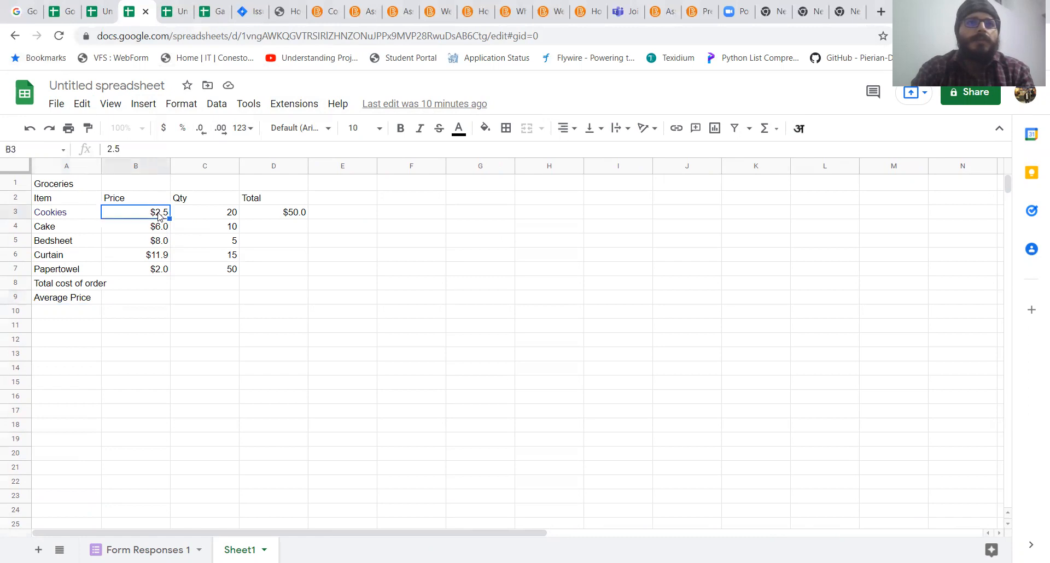
{"action": "left_click", "coordinate": [168, 135]}
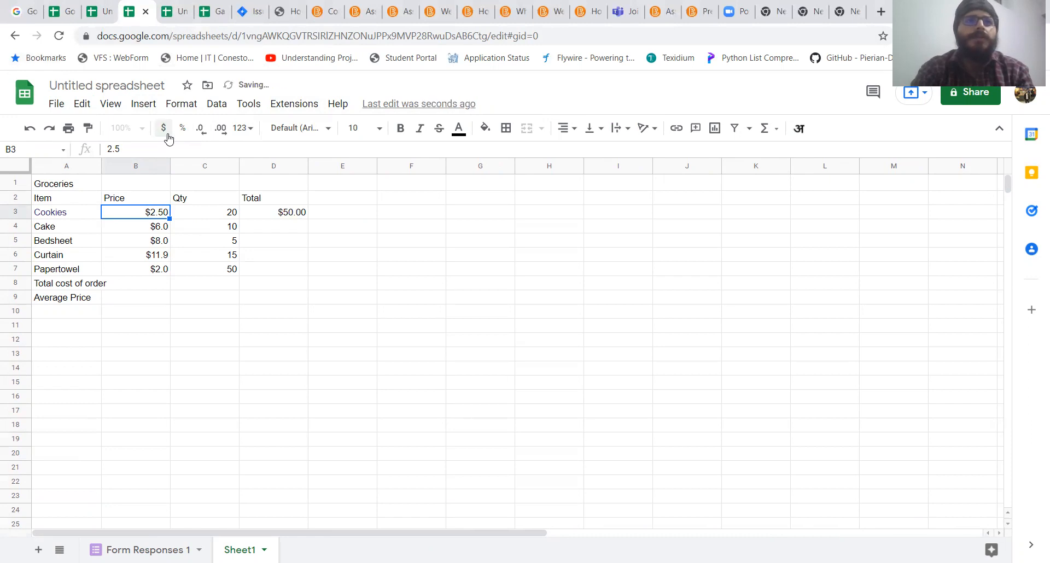
{"action": "left_click_drag", "start_coordinate": [159, 213], "coordinate": [165, 278]}
{"action": "left_click", "coordinate": [164, 127]}
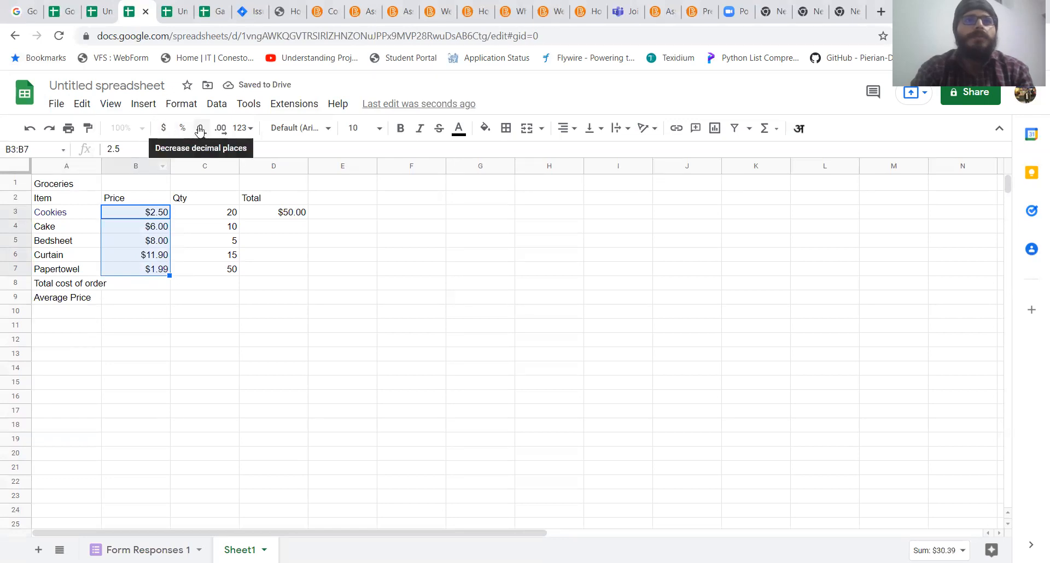
{"action": "left_click", "coordinate": [201, 129]}
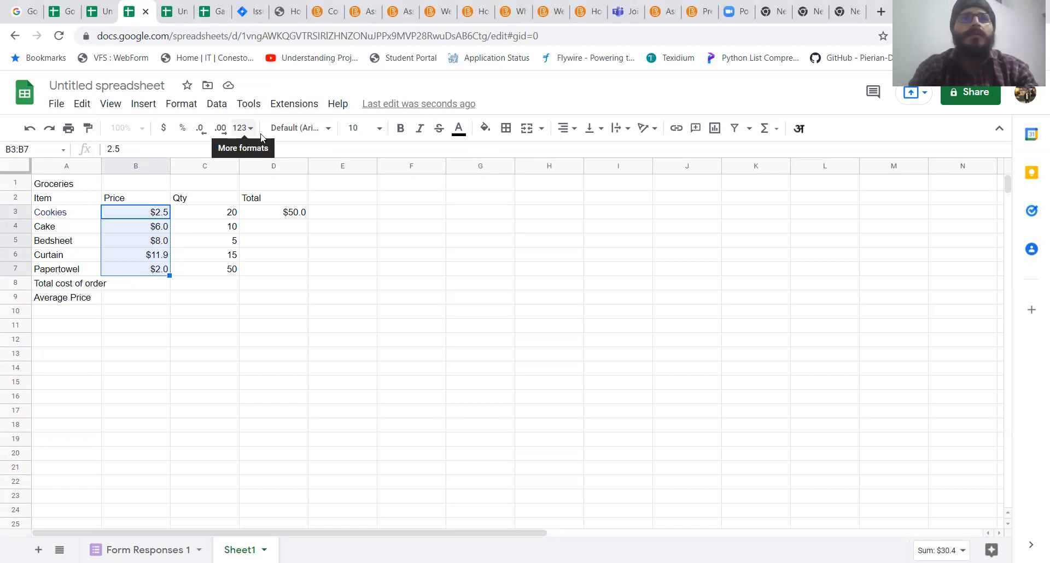
Change the font of the table headings in A2:D2 to Comic Sans MS.
{"action": "left_click_drag", "start_coordinate": [64, 199], "coordinate": [285, 206]}
{"action": "left_click", "coordinate": [326, 133]}
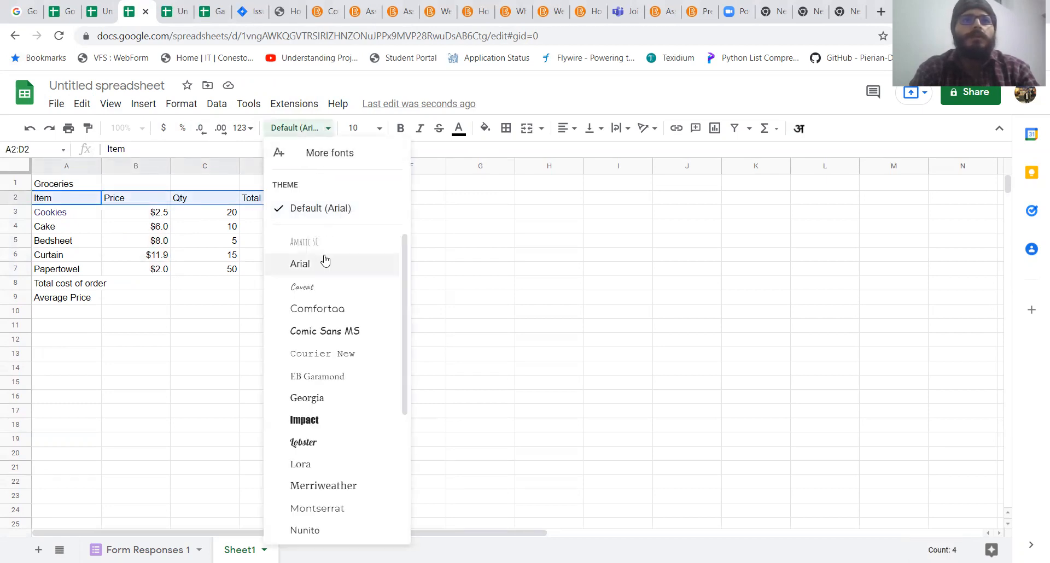
{"action": "left_click", "coordinate": [315, 328]}
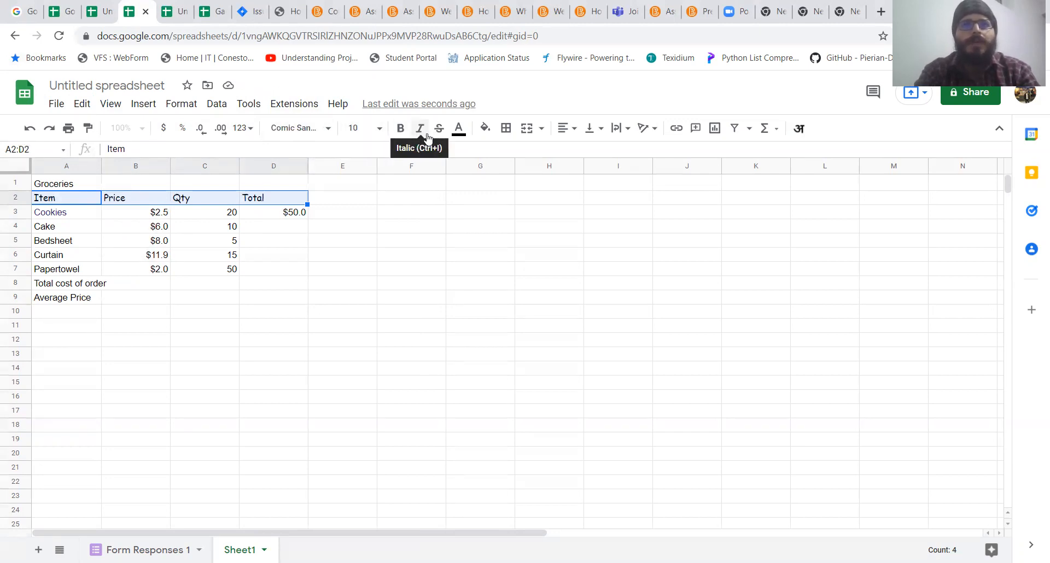
Change the text color of the Cookies cell A3 to blue, and look at the fill color palette.
{"action": "left_click", "coordinate": [70, 214]}
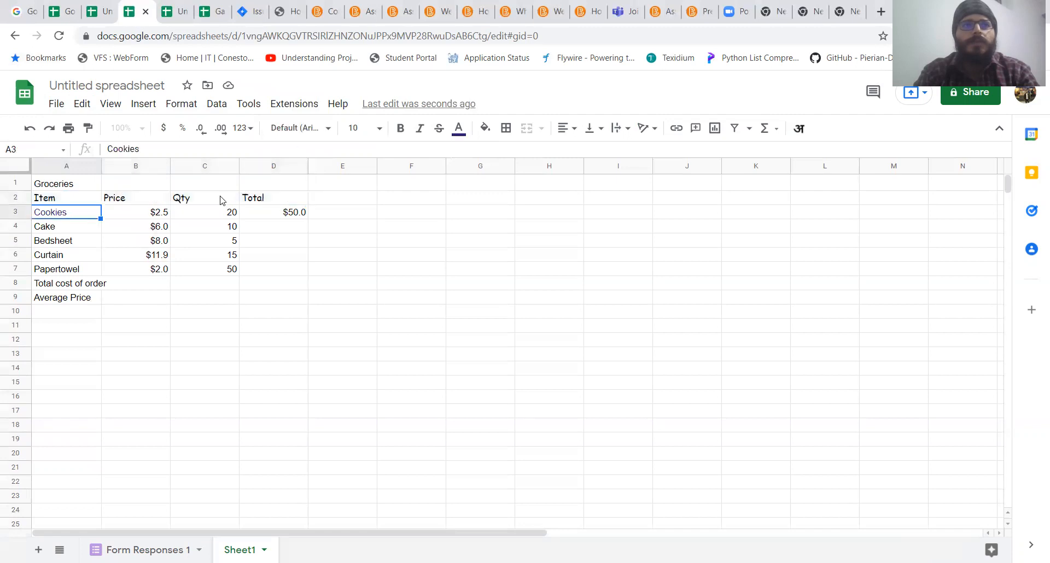
{"action": "left_click", "coordinate": [438, 141]}
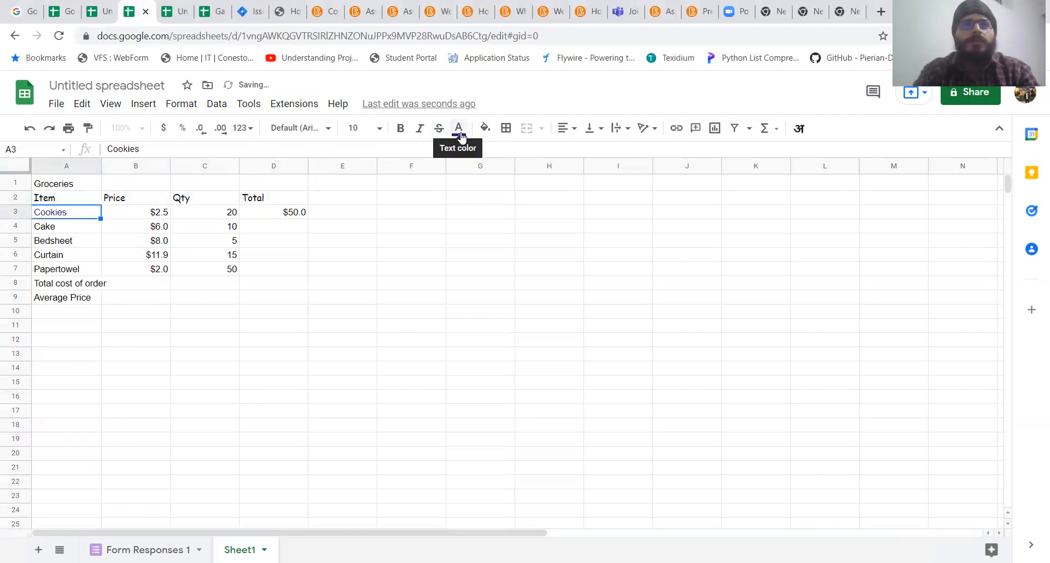
{"action": "left_click", "coordinate": [459, 131]}
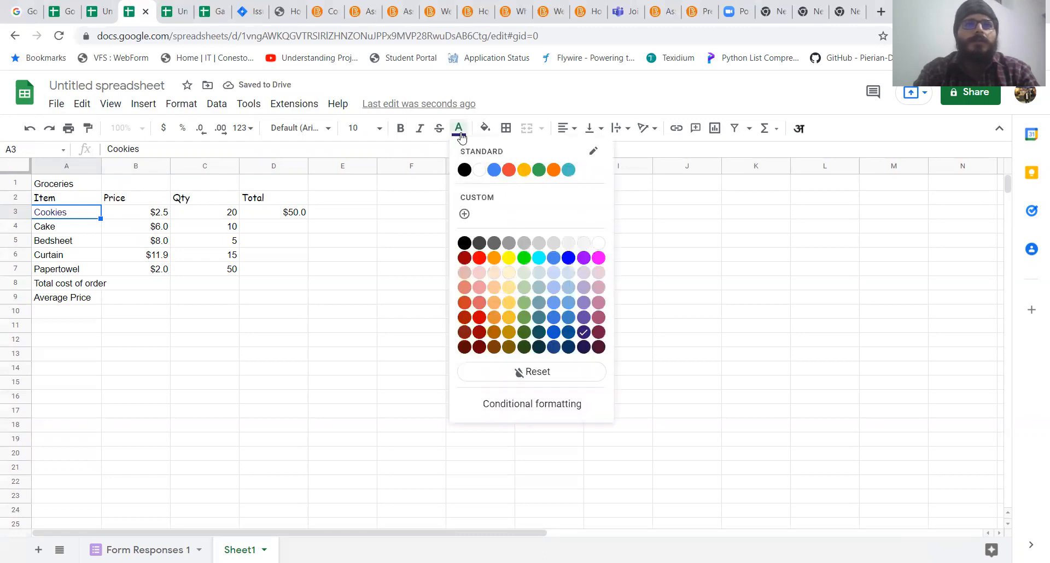
{"action": "left_click", "coordinate": [567, 318]}
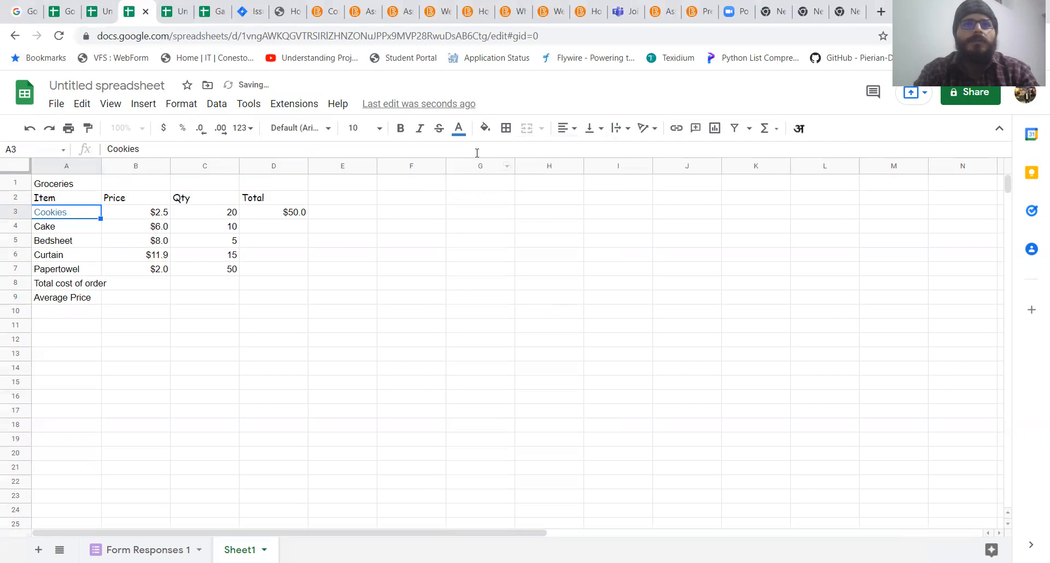
{"action": "left_click", "coordinate": [486, 129]}
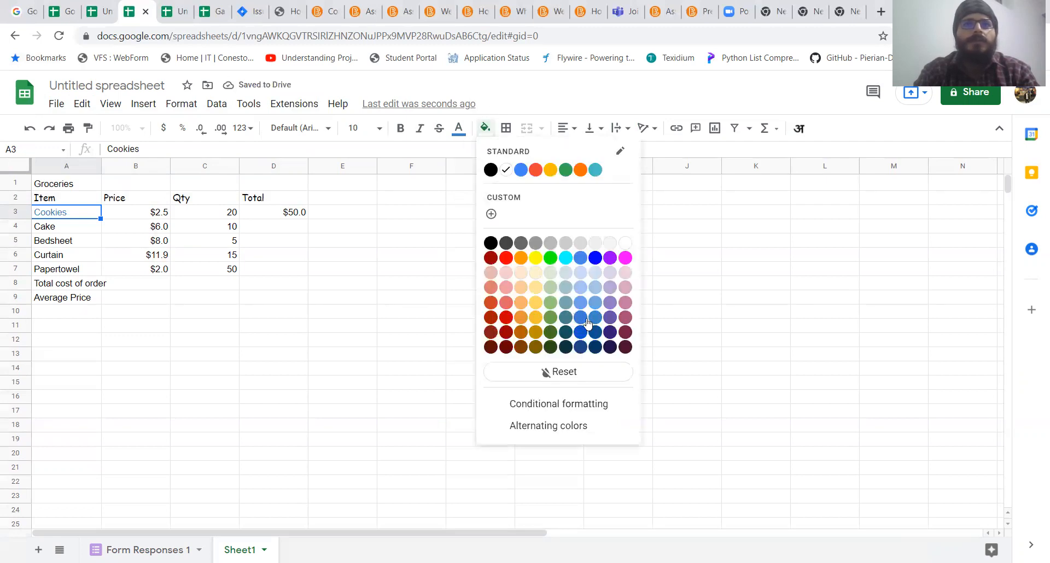
{"action": "left_click", "coordinate": [710, 289]}
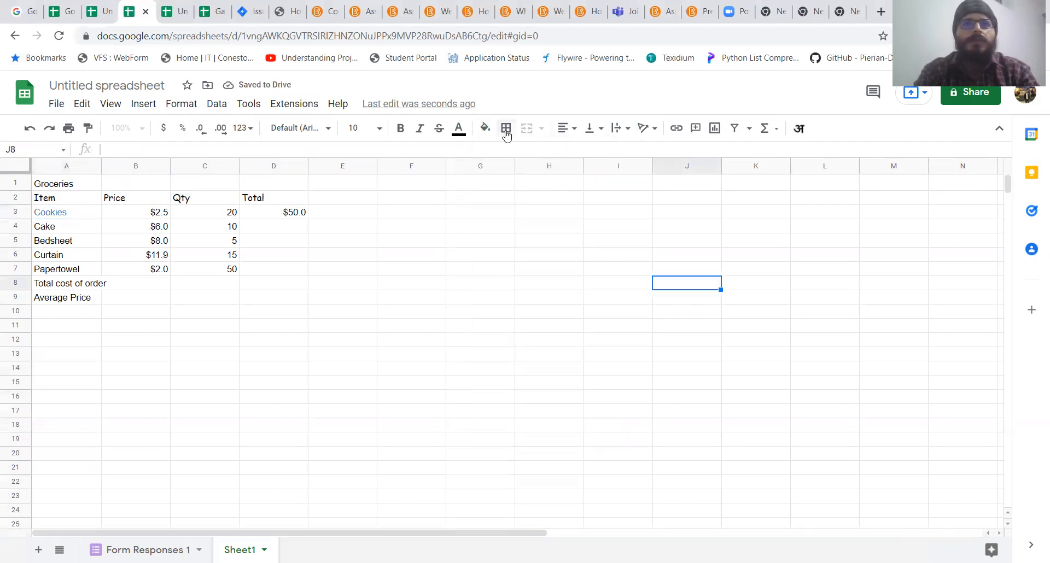
Apply all borders to the groceries table A2:D7, and undo them.
{"action": "left_click_drag", "start_coordinate": [60, 198], "coordinate": [268, 271]}
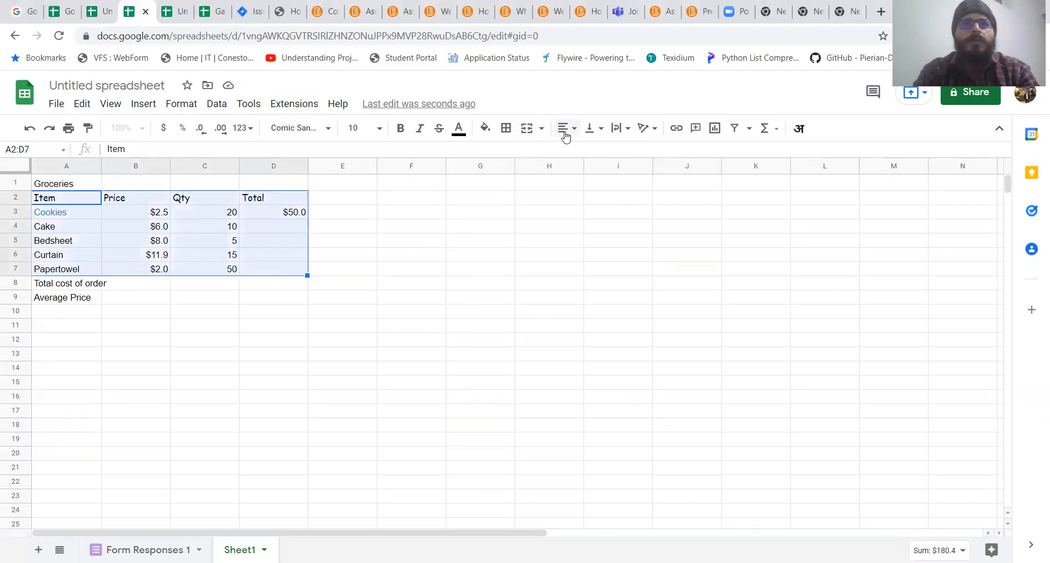
{"action": "left_click", "coordinate": [506, 128]}
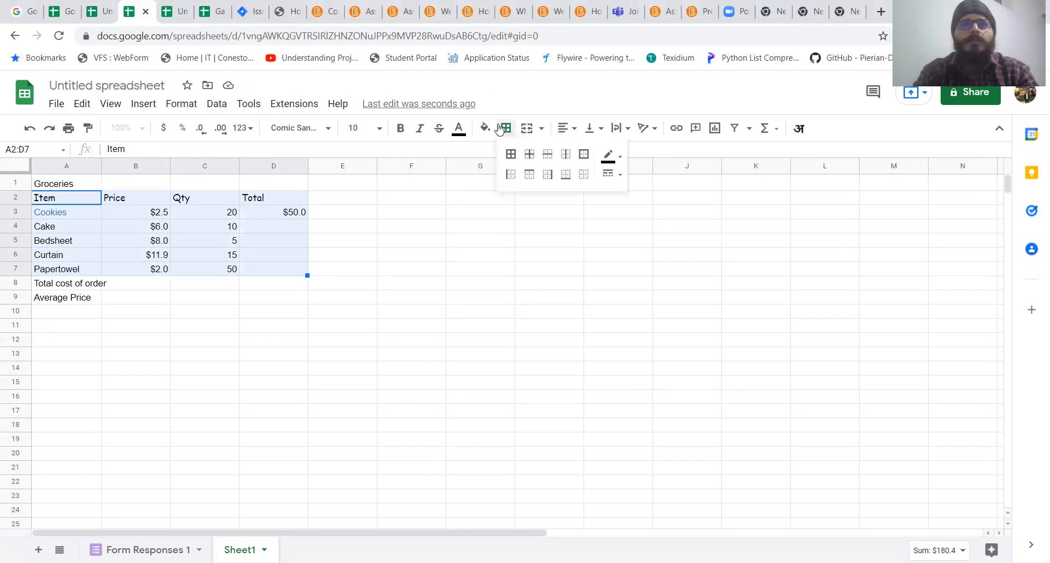
{"action": "left_click", "coordinate": [512, 156]}
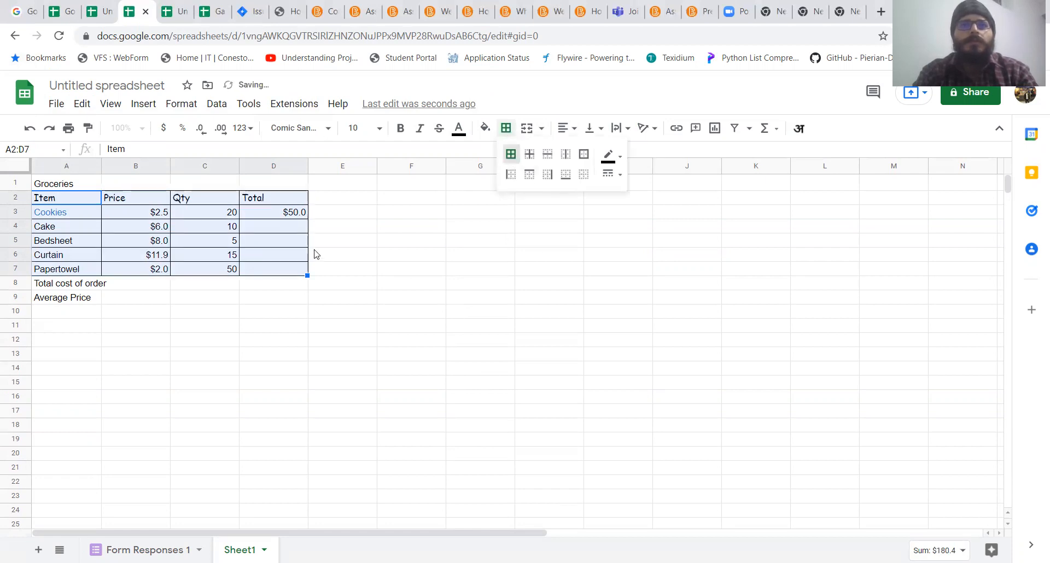
{"action": "left_click", "coordinate": [333, 245]}
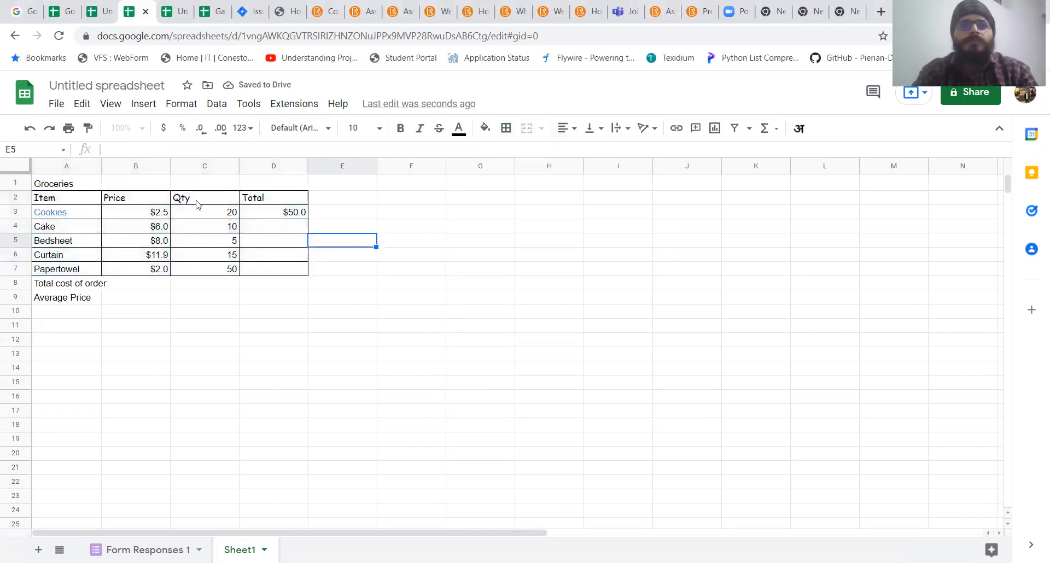
{"action": "key", "text": "ctrl+z"}
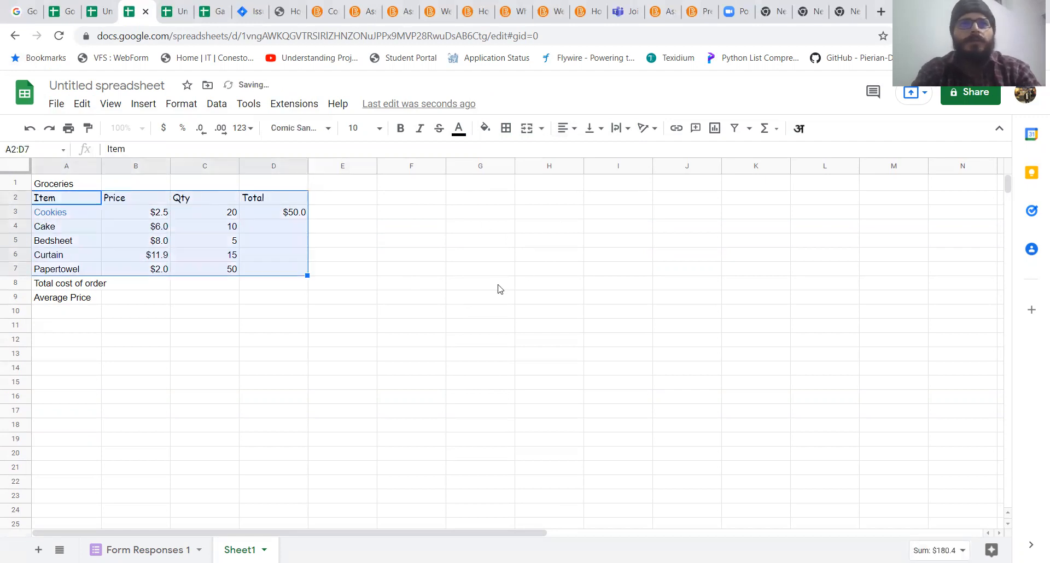
{"action": "left_click_drag", "start_coordinate": [432, 268], "coordinate": [421, 255]}
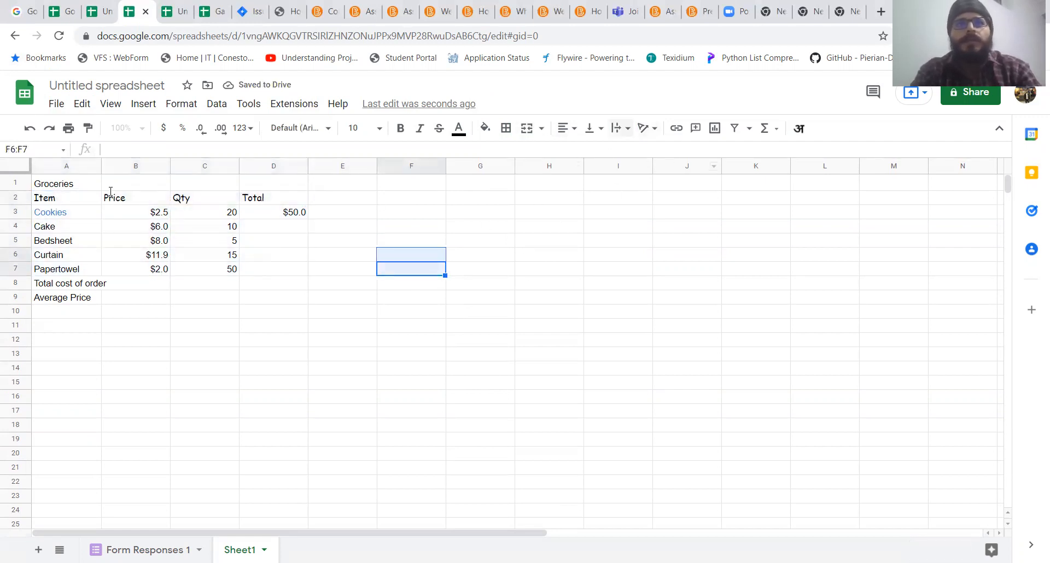
Look through the horizontal and vertical alignment options for the Price heading and the list of available functions.
{"action": "left_click", "coordinate": [562, 129]}
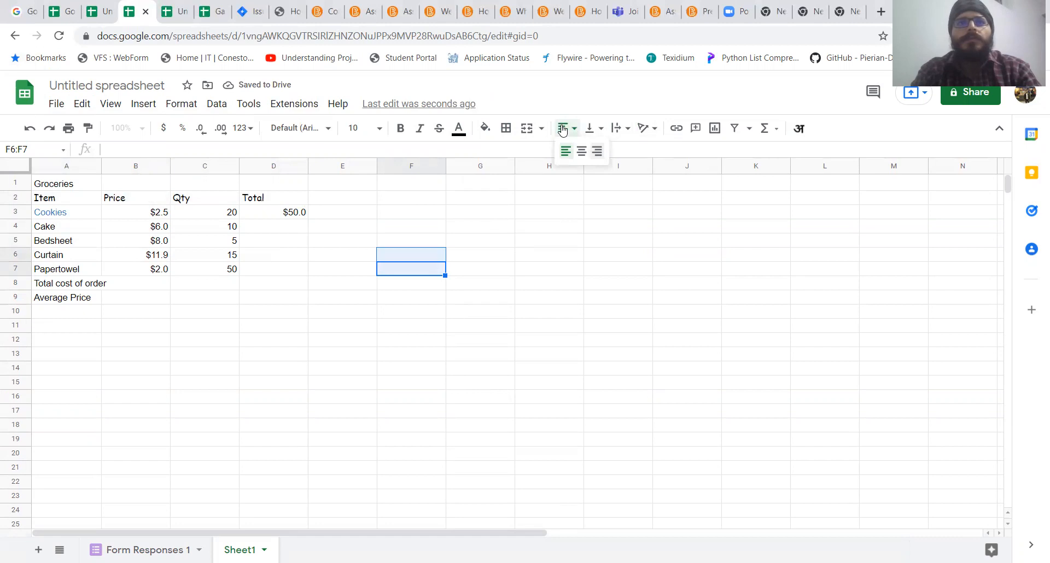
{"action": "left_click", "coordinate": [122, 204]}
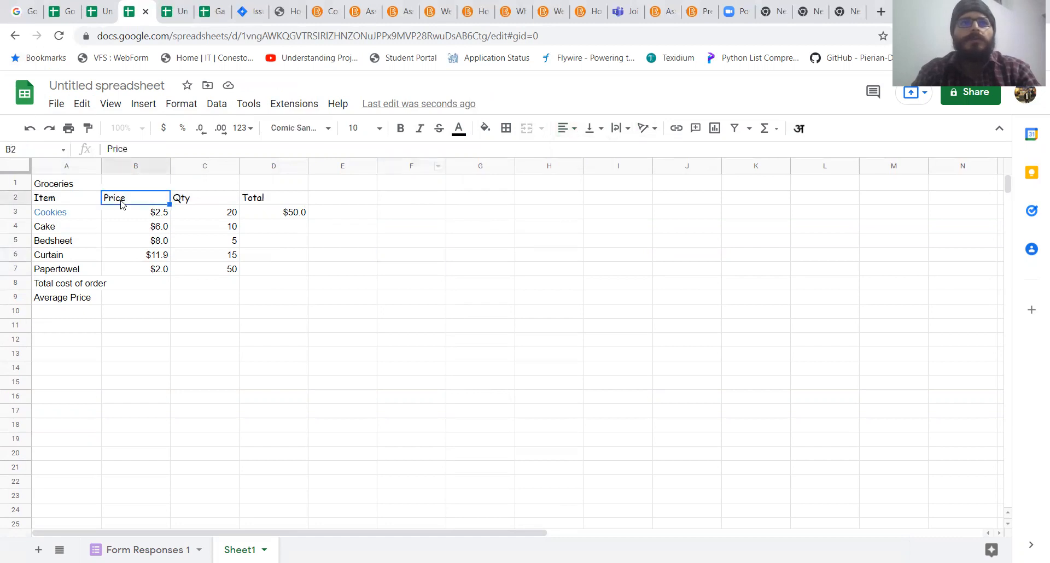
{"action": "left_click", "coordinate": [563, 129]}
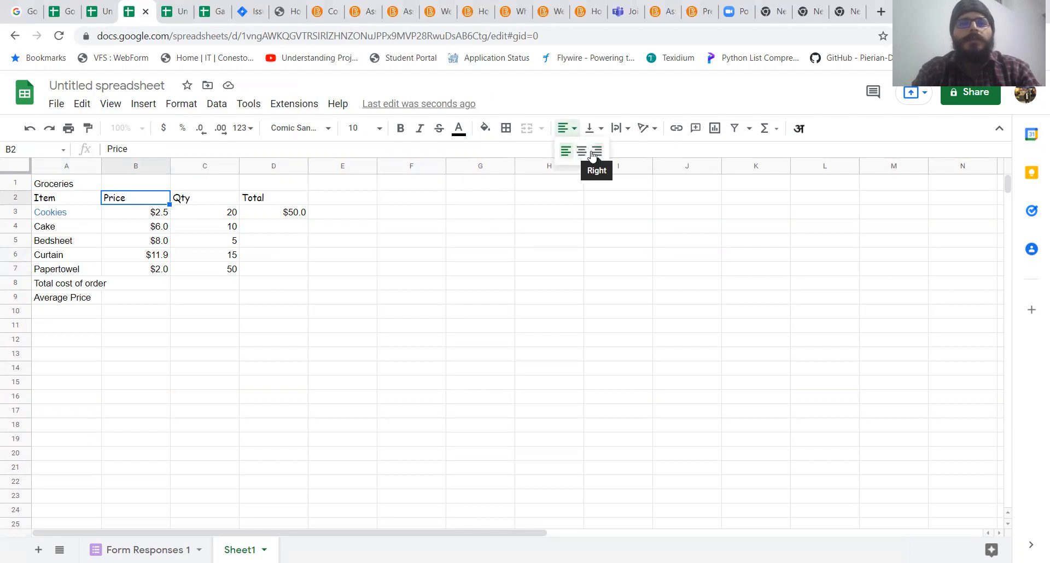
{"action": "left_click", "coordinate": [593, 132]}
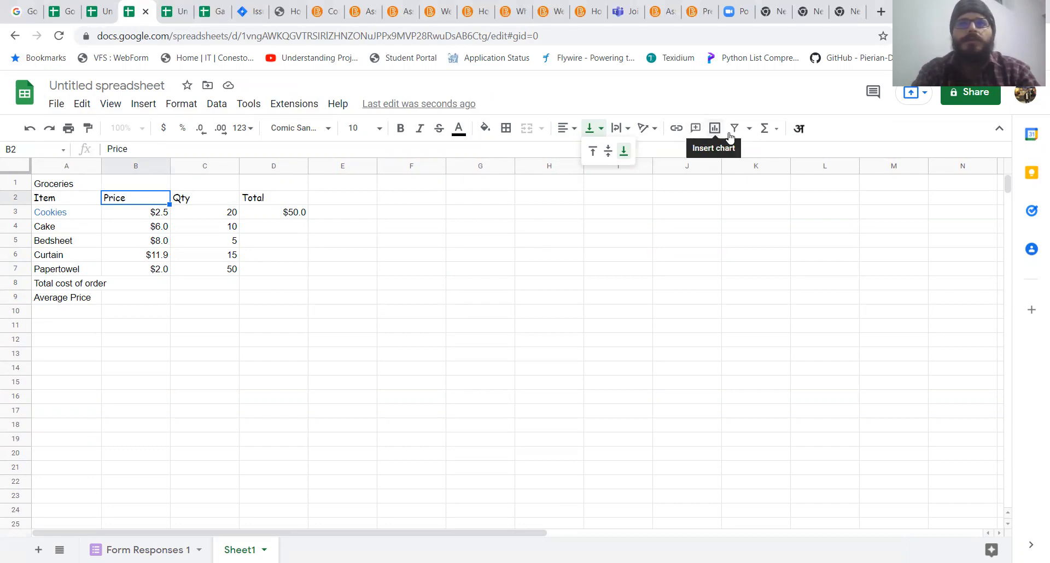
{"action": "left_click", "coordinate": [764, 133]}
{"action": "mouse_move", "coordinate": [829, 270]}
{"action": "scroll", "coordinate": [831, 269], "scroll_direction": "up", "scroll_amount": 3}
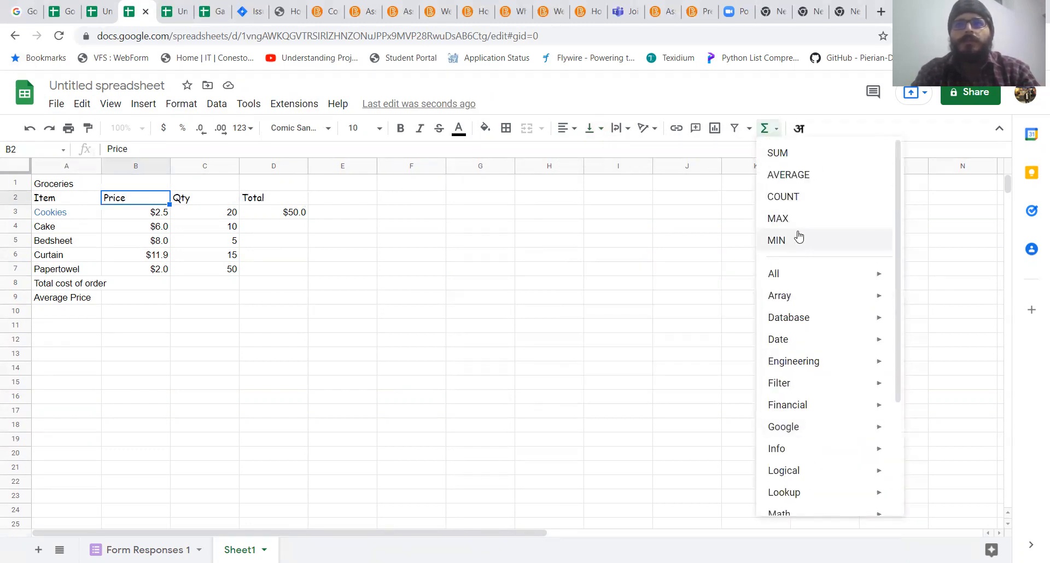
{"action": "left_click", "coordinate": [692, 345]}
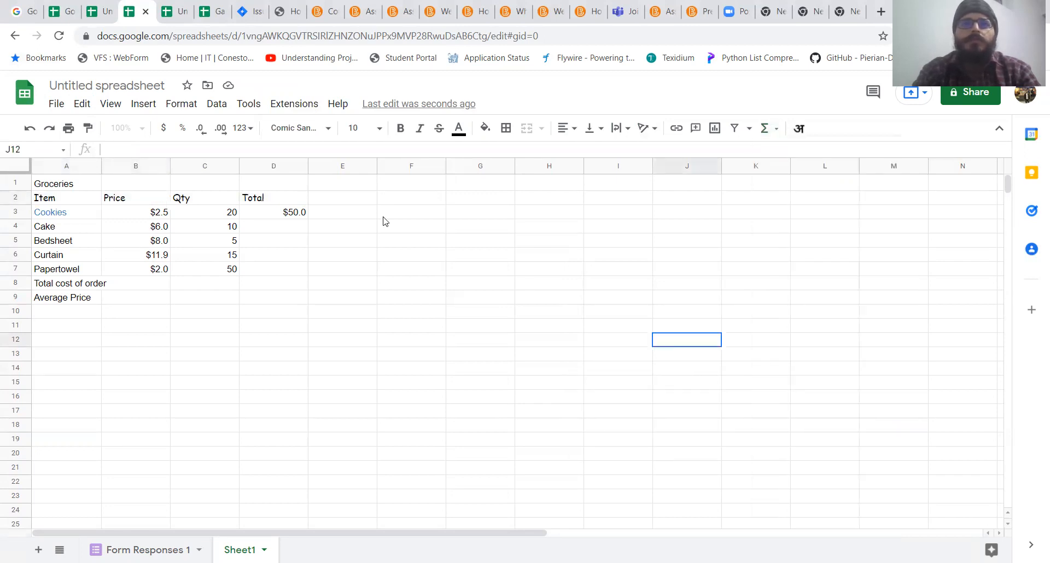
Review the total formula =B3*C3 in D3 and fill it down through D7.
{"action": "double_click", "coordinate": [273, 215]}
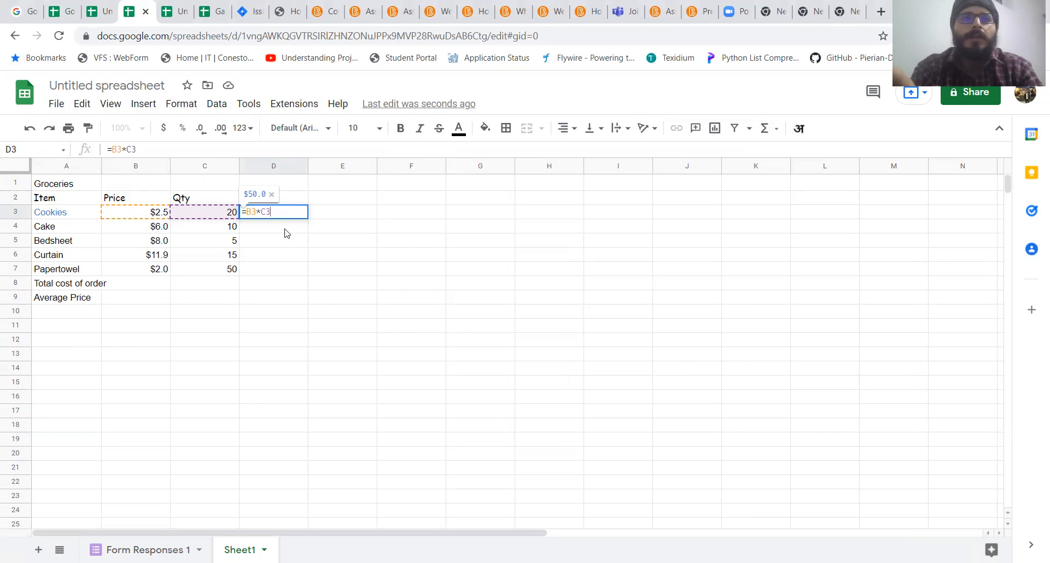
{"action": "key", "text": "Return"}
{"action": "left_click", "coordinate": [301, 214]}
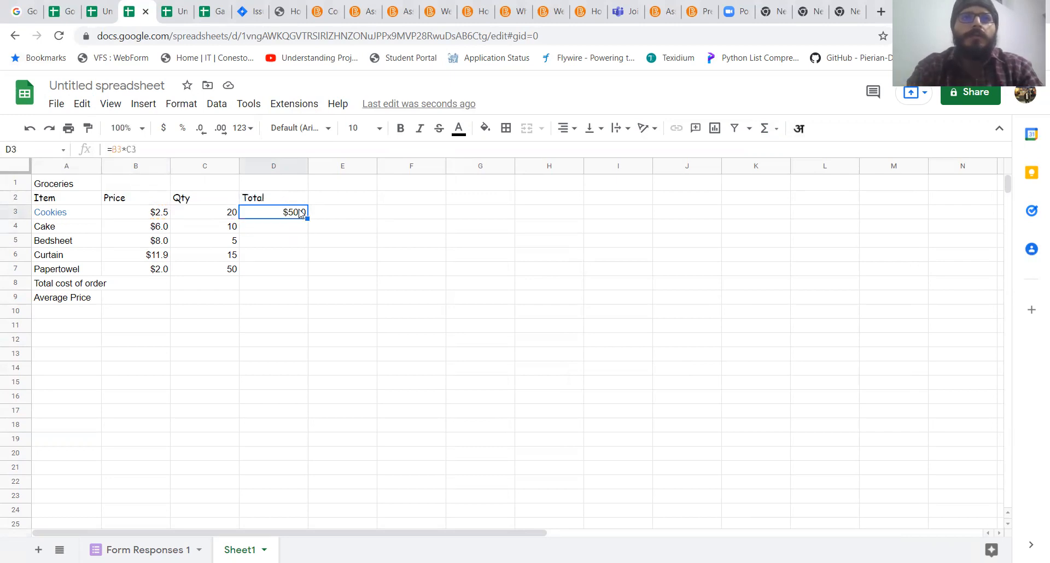
{"action": "left_click_drag", "start_coordinate": [307, 220], "coordinate": [305, 275]}
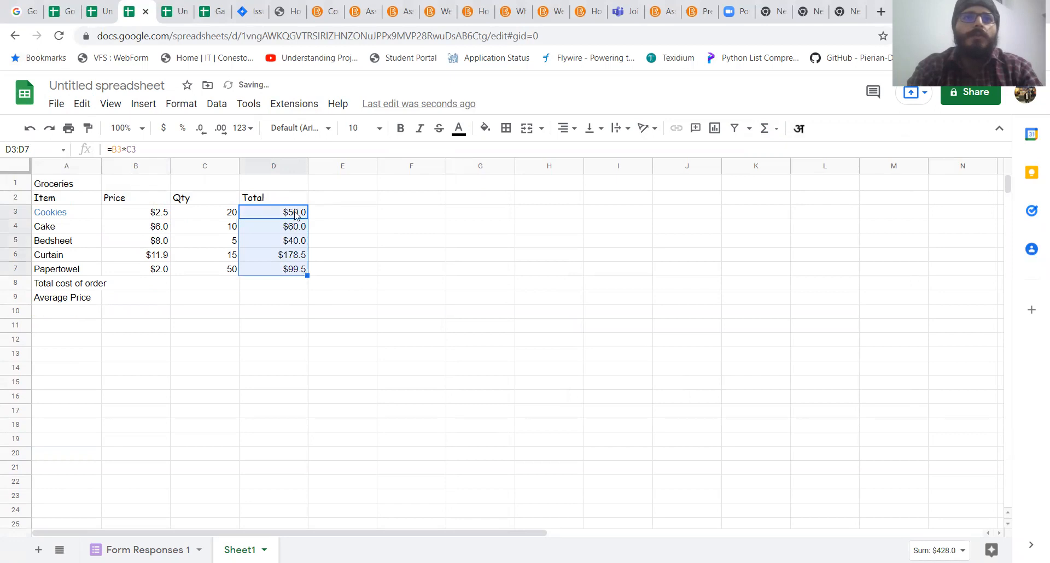
Enter =SUM(D3:D7) in D8 for the total cost of the order.
{"action": "left_click", "coordinate": [261, 289]}
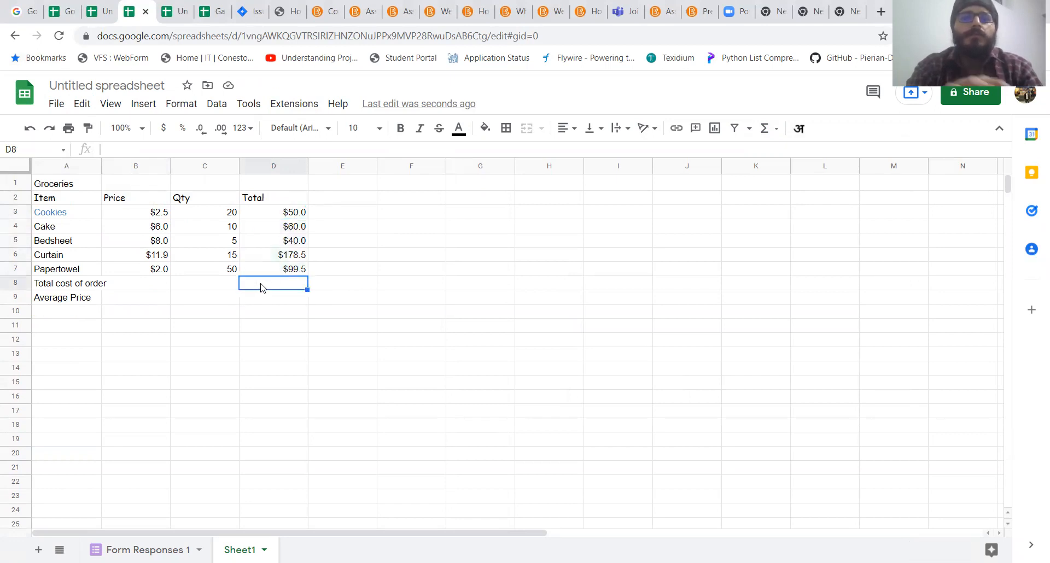
{"action": "type", "text": "=sum"}
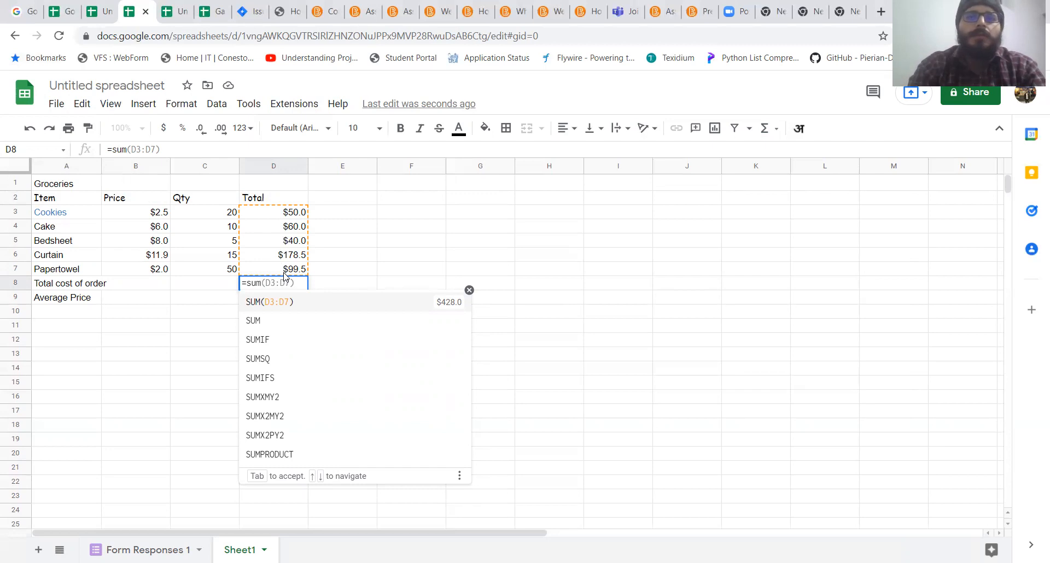
{"action": "key", "text": "Tab"}
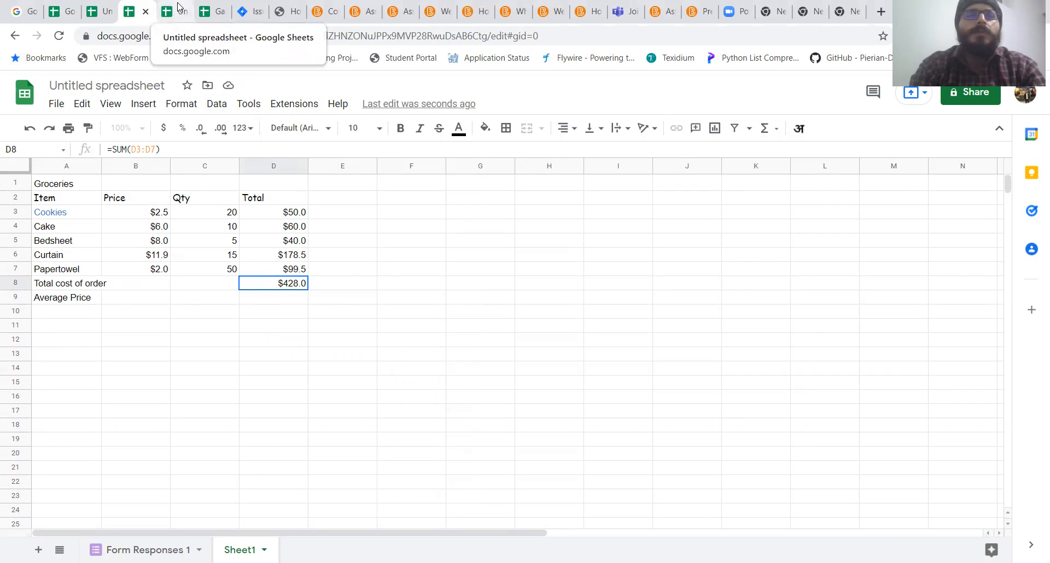
Browse the template gallery down to the project management templates, and view the open Gantt chart spreadsheet.
{"action": "left_click", "coordinate": [65, 4]}
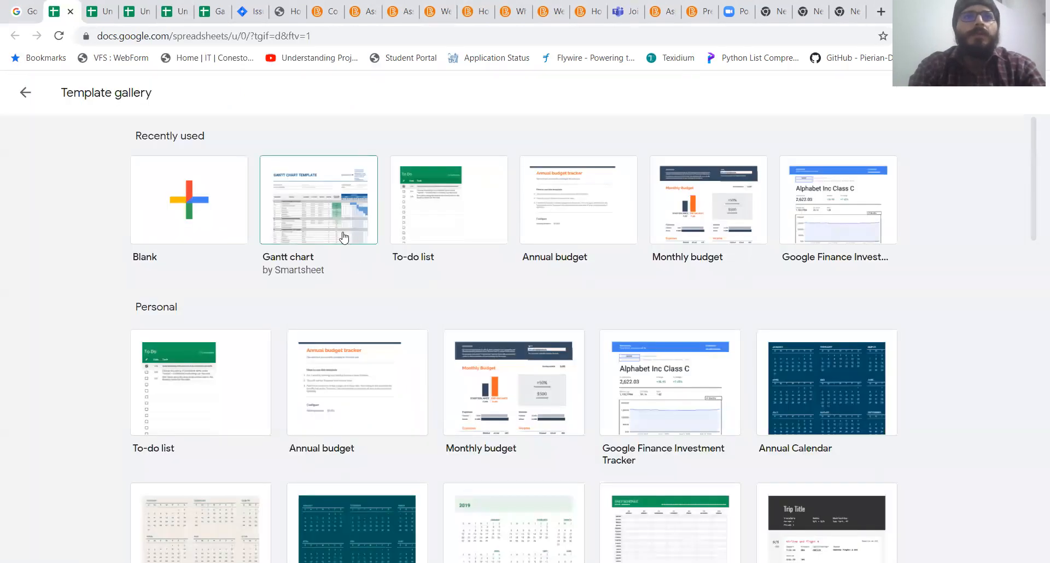
{"action": "scroll", "coordinate": [344, 238], "scroll_direction": "down", "scroll_amount": 10}
{"action": "scroll", "coordinate": [344, 238], "scroll_direction": "down", "scroll_amount": 10}
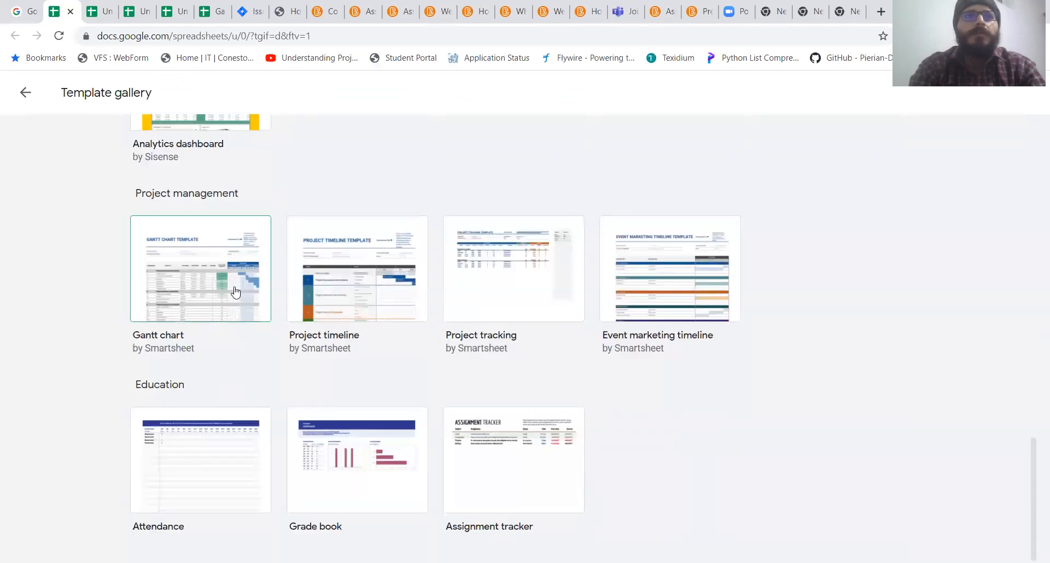
{"action": "left_click", "coordinate": [221, 7]}
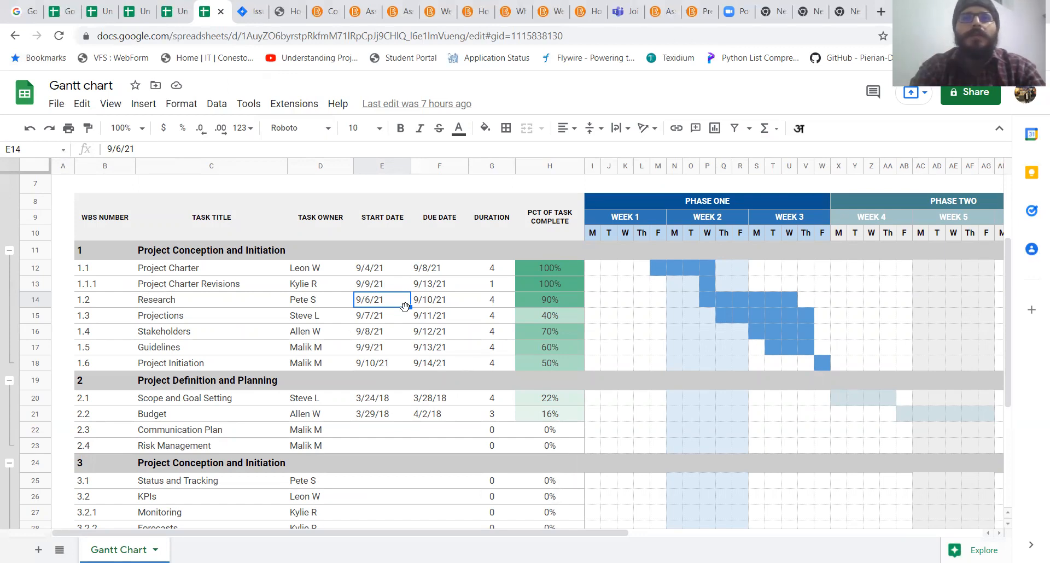
In the untitled project schedule spreadsheet, examine the project title, company and manager fields and the Phase 1 task progress values.
{"action": "left_click", "coordinate": [182, 7]}
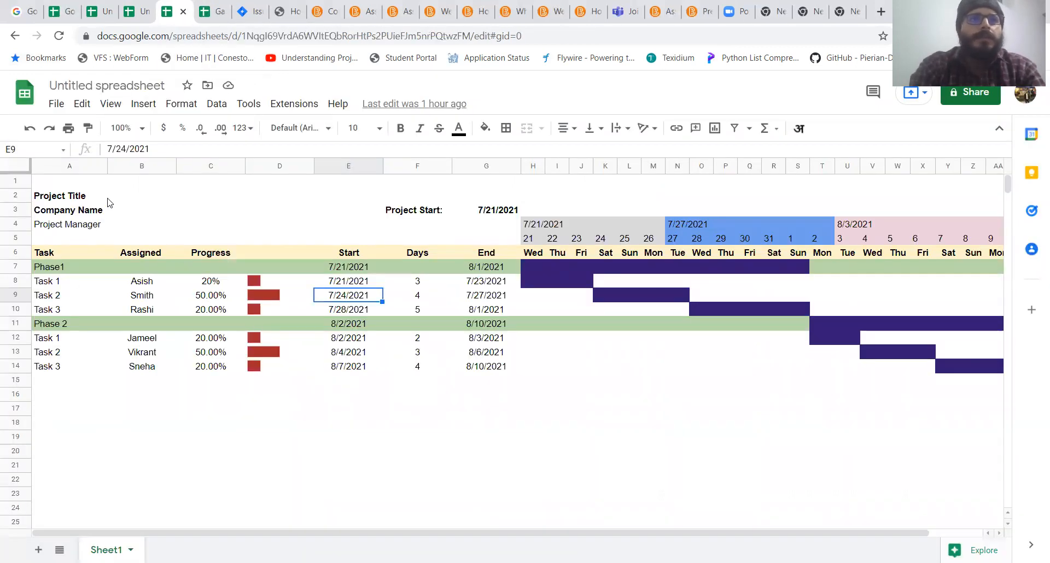
{"action": "left_click", "coordinate": [113, 199]}
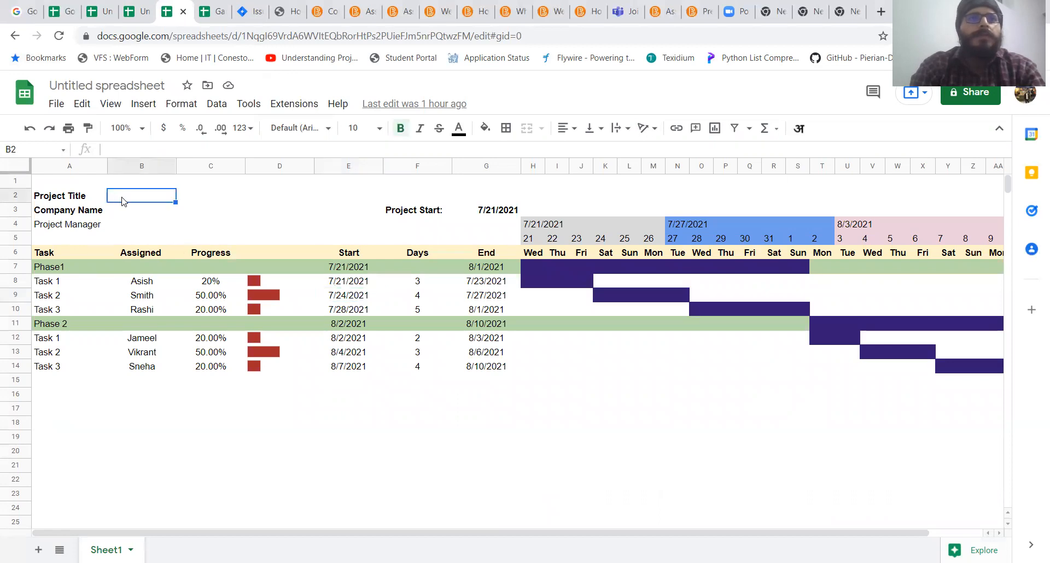
{"action": "left_click", "coordinate": [127, 216]}
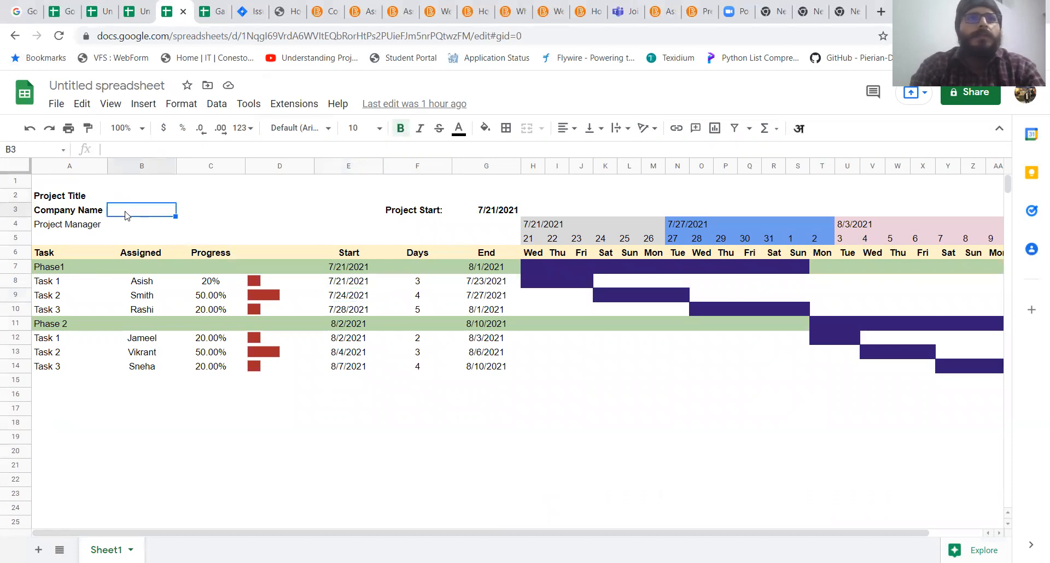
{"action": "left_click", "coordinate": [130, 234]}
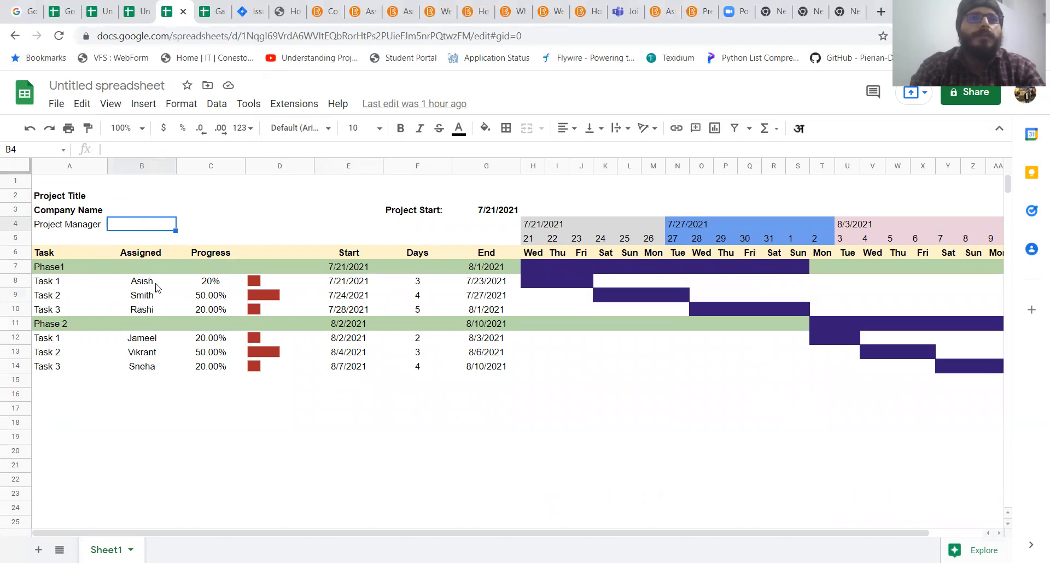
{"action": "left_click", "coordinate": [224, 287]}
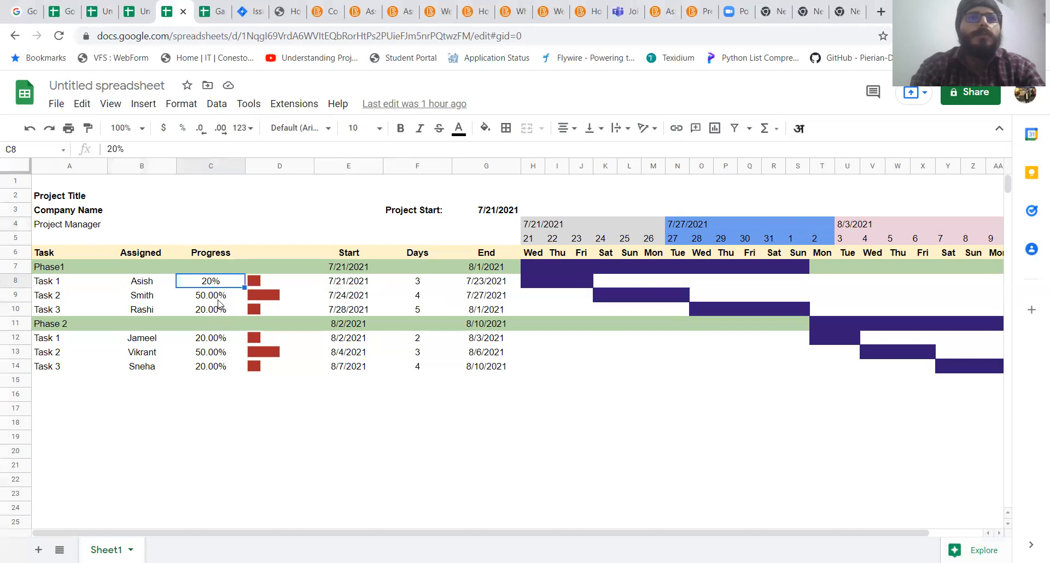
{"action": "left_click", "coordinate": [221, 301]}
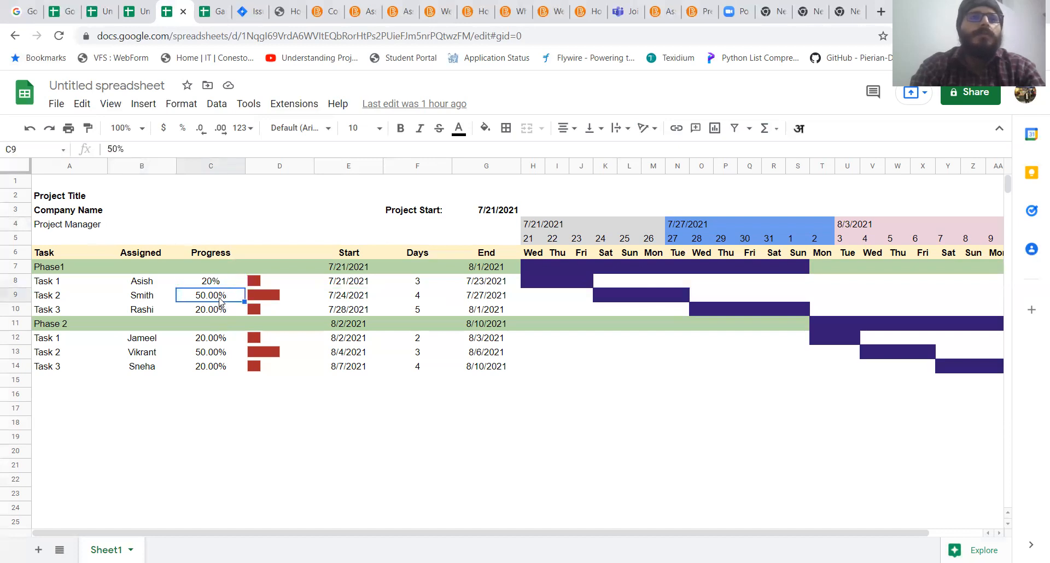
Set the progress of Task 2 in Phase 1 to 40% and examine the progress bars for both phases.
{"action": "type", "text": "40%"}
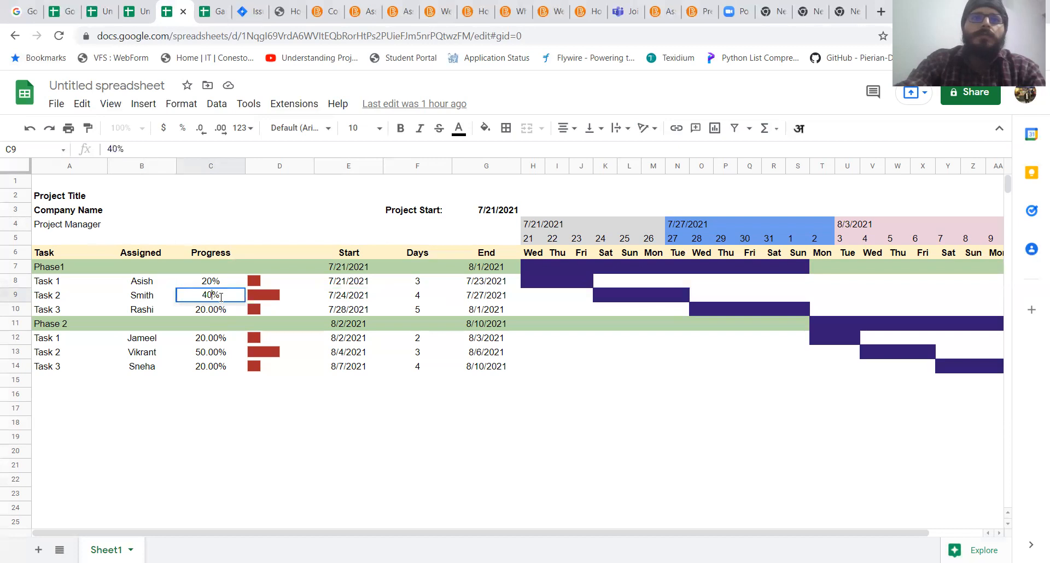
{"action": "key", "text": "Return"}
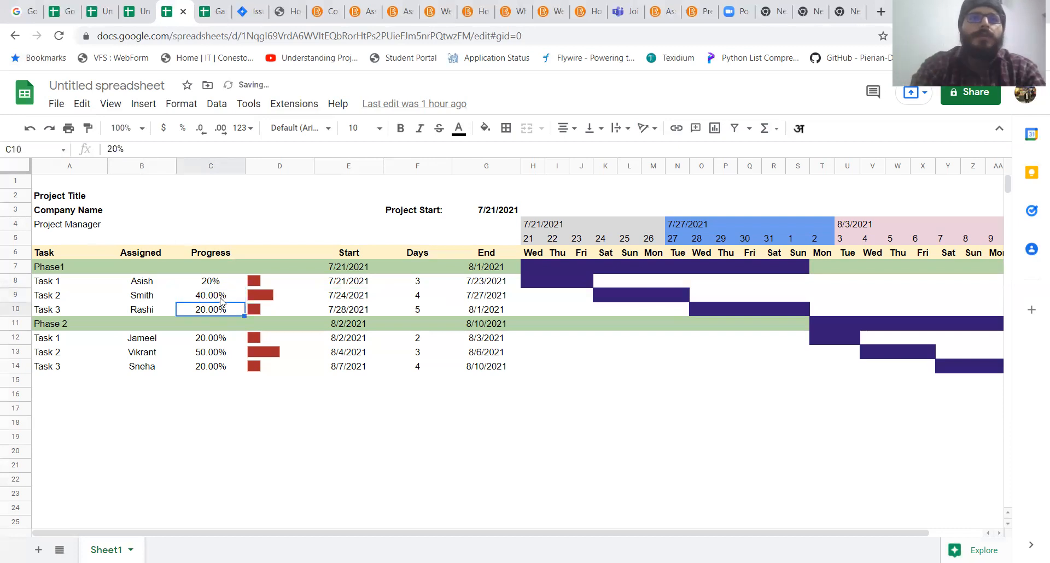
{"action": "left_click", "coordinate": [270, 287]}
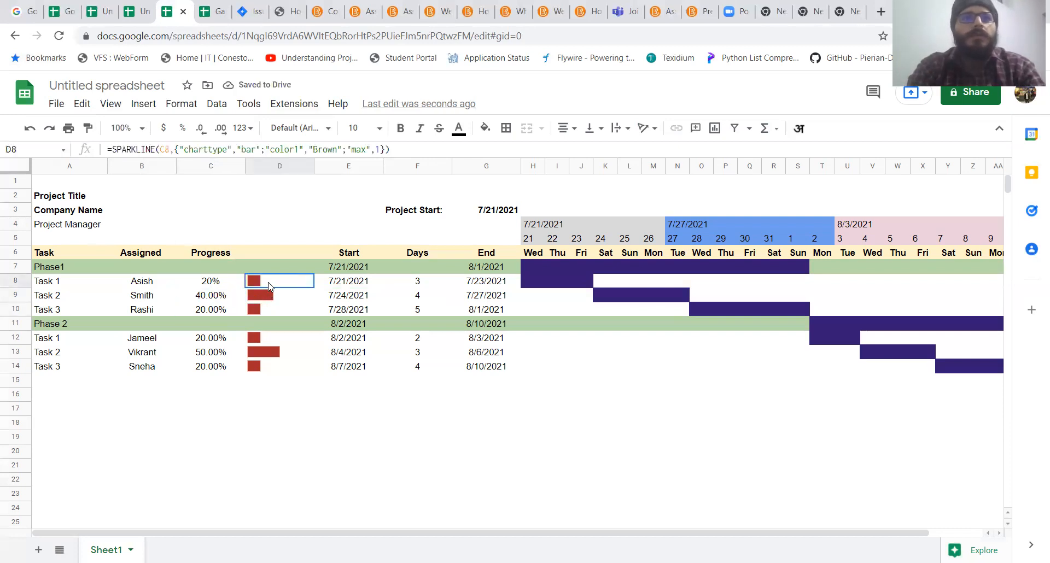
{"action": "left_click", "coordinate": [270, 323], "text": "shift"}
{"action": "left_click", "coordinate": [275, 372]}
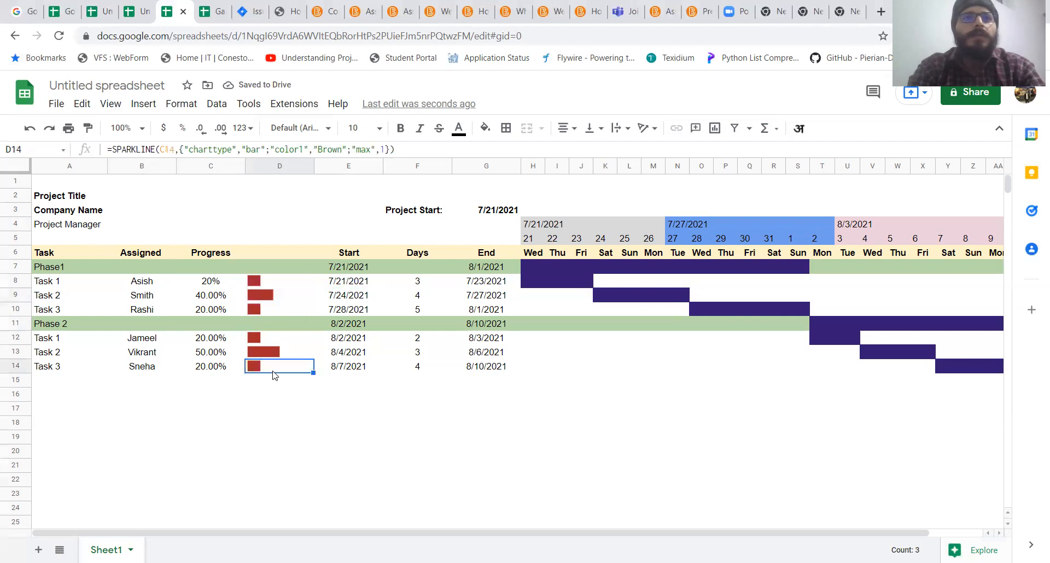
Set the progress of Task 2 in Phase 2 to 100%.
{"action": "left_click", "coordinate": [212, 354]}
{"action": "type", "text": "10%"}
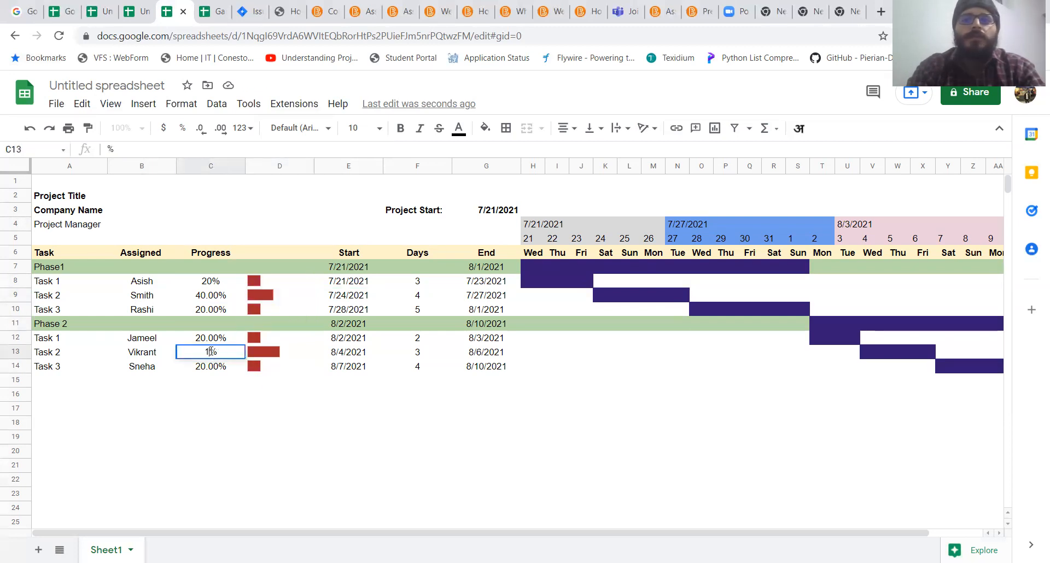
{"action": "type", "text": "0"}
{"action": "key", "text": "Return"}
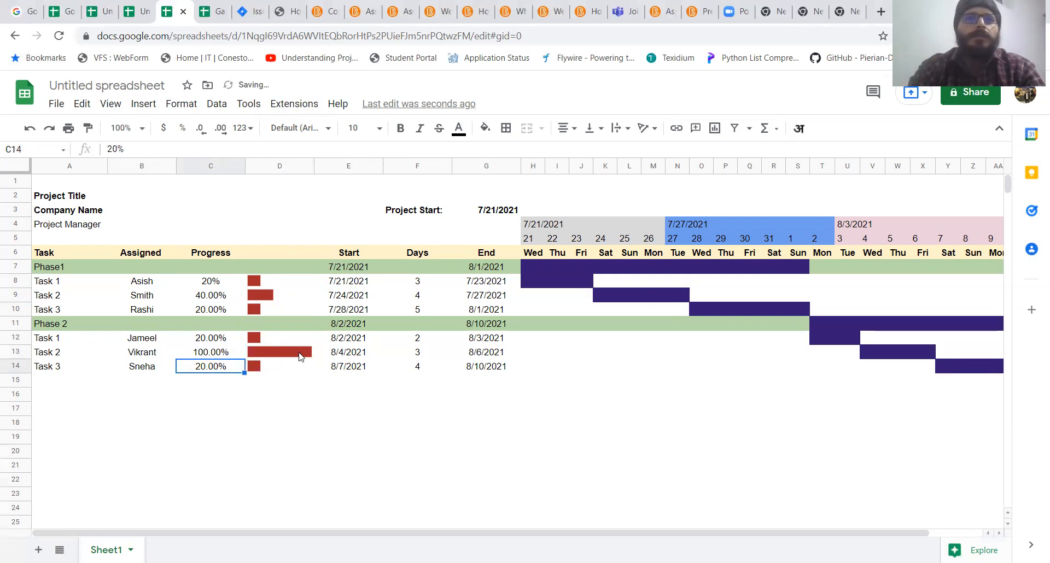
Examine the SPARKLINE bar formula behind the Phase 1 Task 1 progress bar in D8, leaving it unedited.
{"action": "left_click", "coordinate": [274, 371]}
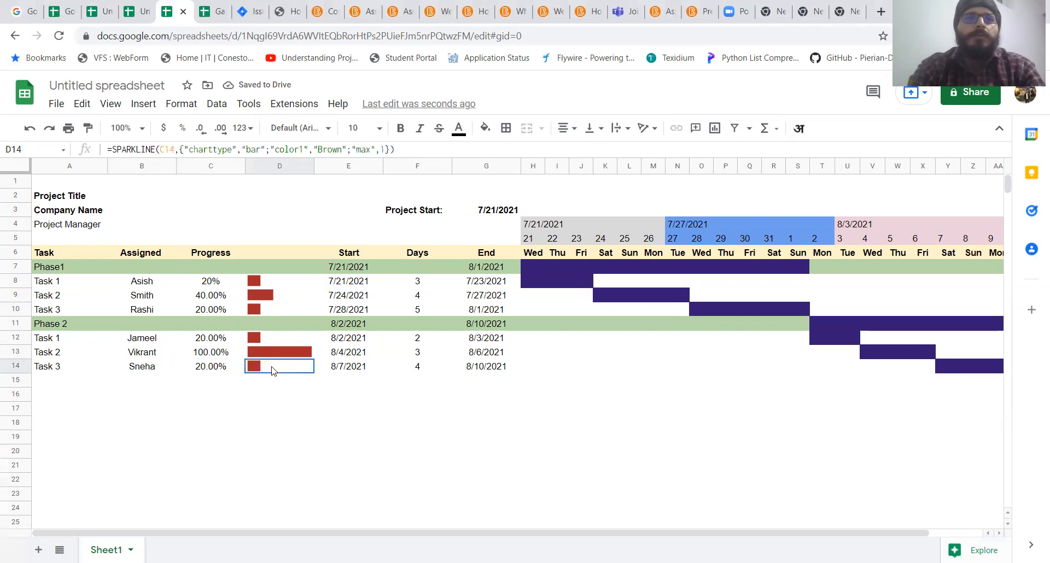
{"action": "left_click", "coordinate": [274, 282]}
{"action": "double_click", "coordinate": [273, 282]}
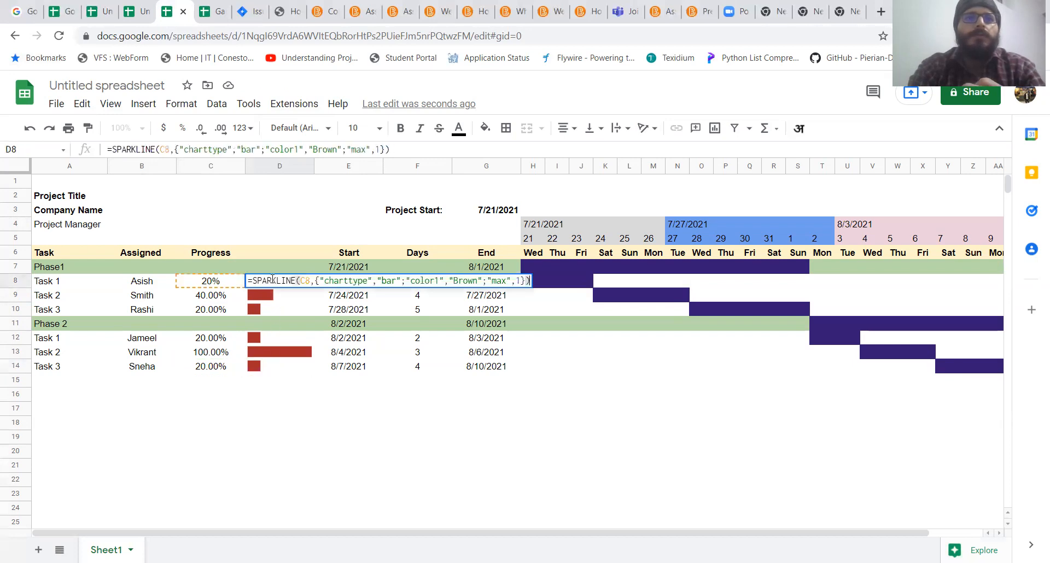
{"action": "key", "text": "Escape"}
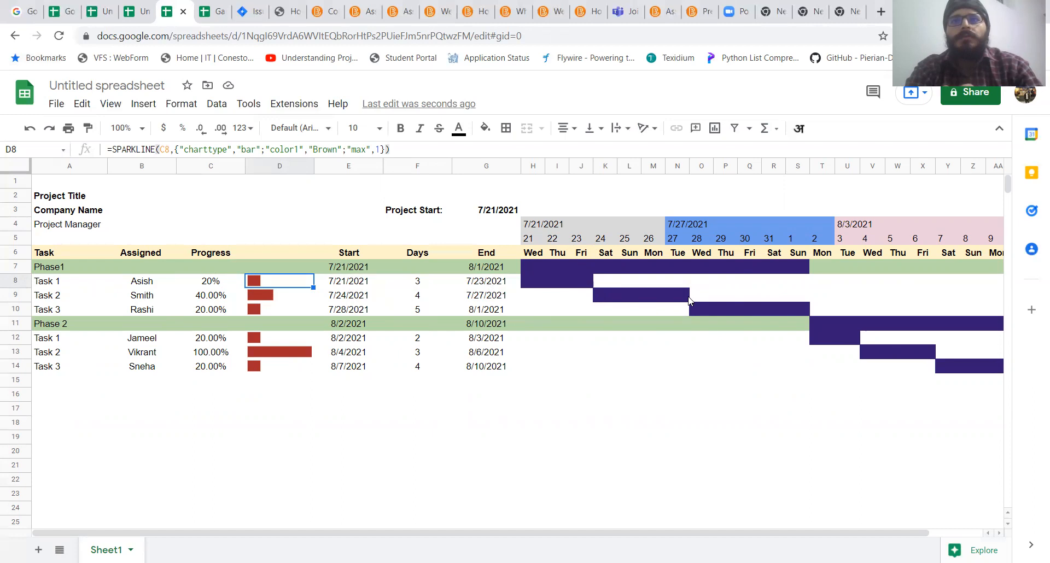
Change the start date of Task 2 in Phase 1 to 7/26/2021, check its Gantt bar, and undo the change.
{"action": "left_click", "coordinate": [358, 296]}
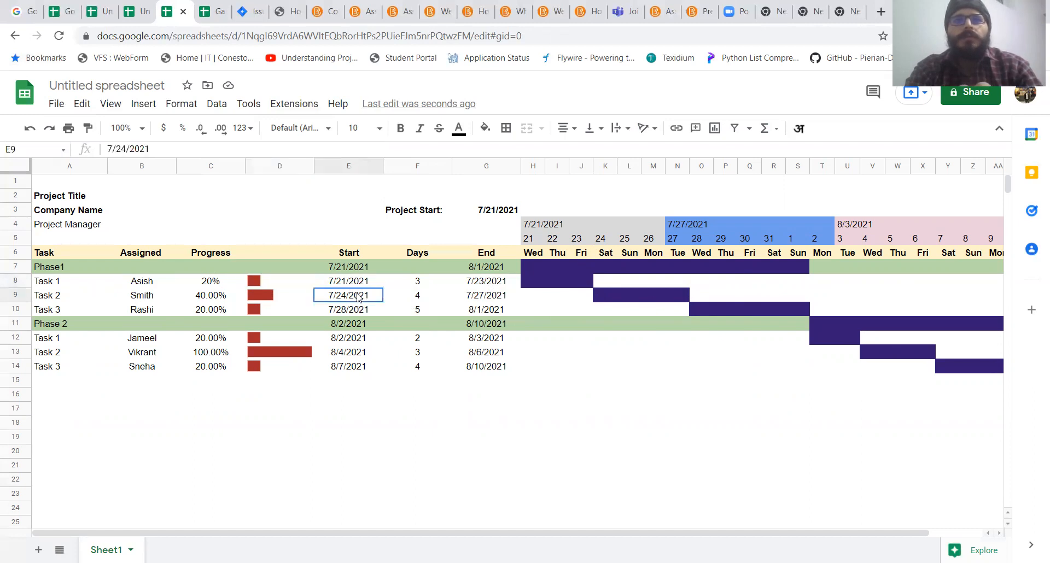
{"action": "double_click", "coordinate": [358, 296]}
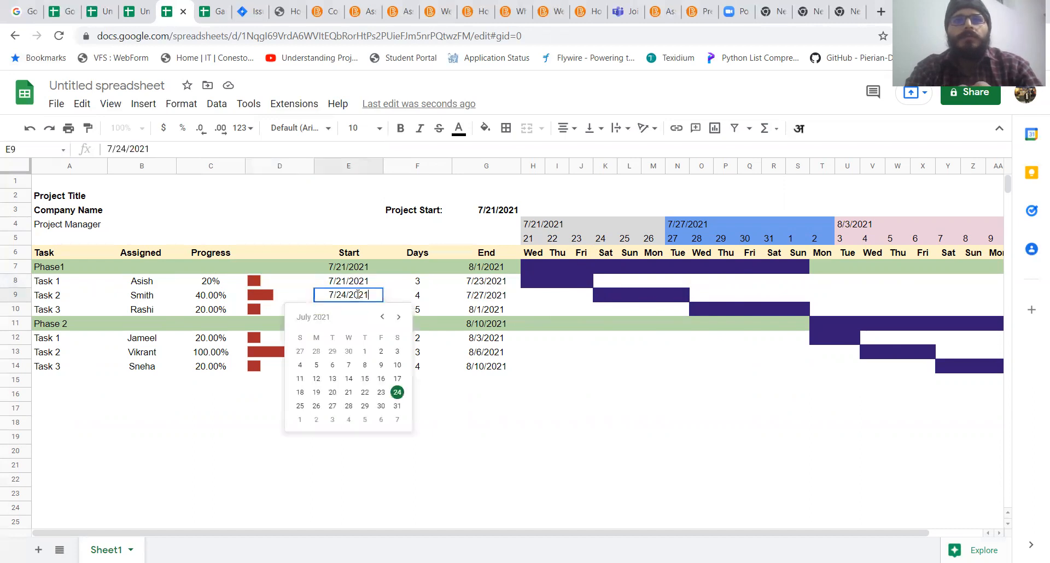
{"action": "left_click", "coordinate": [316, 407]}
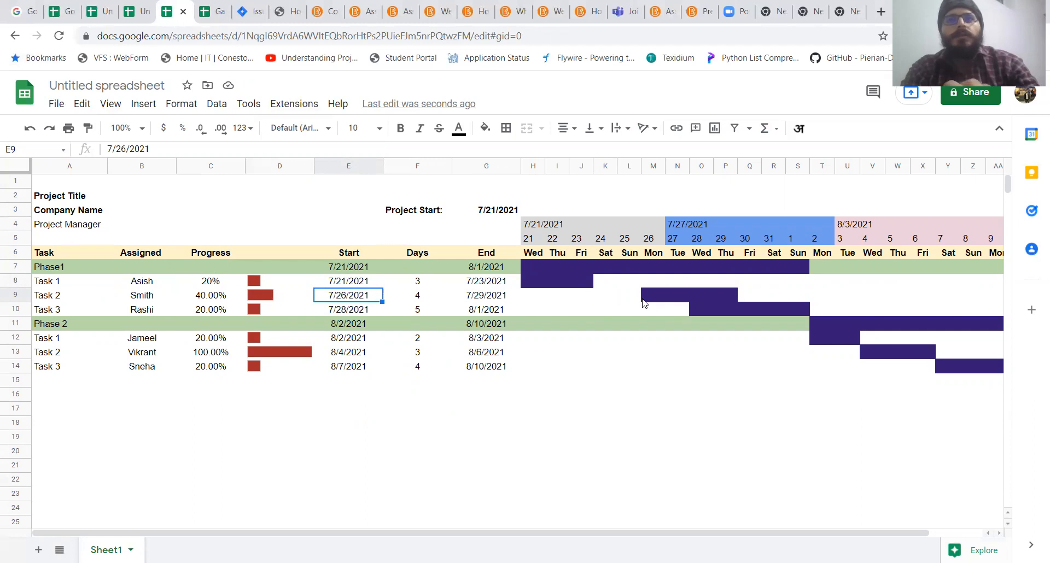
{"action": "key", "text": "ctrl+z"}
{"action": "left_click", "coordinate": [318, 326]}
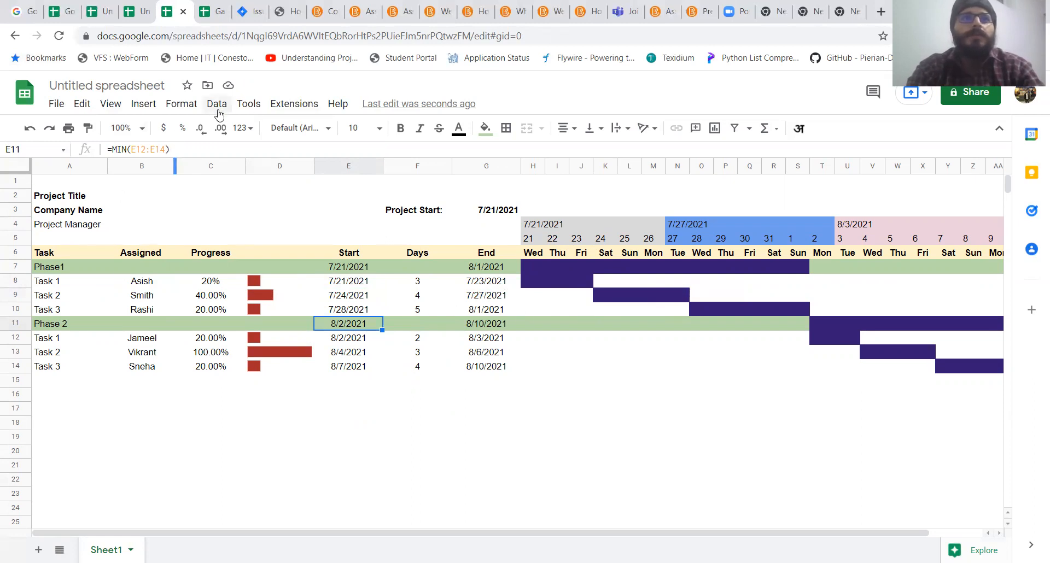
Review the display options for the formula bar, gridlines, formulas and protected ranges, and view the Gantt chart spreadsheet before returning to the project schedule.
{"action": "left_click", "coordinate": [112, 104]}
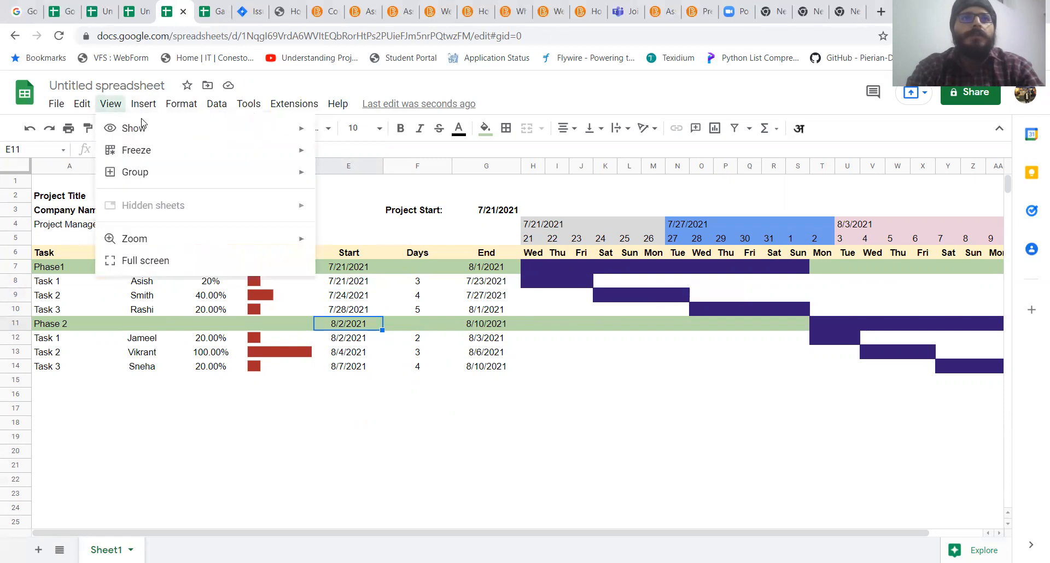
{"action": "mouse_move", "coordinate": [270, 151]}
{"action": "mouse_move", "coordinate": [290, 130]}
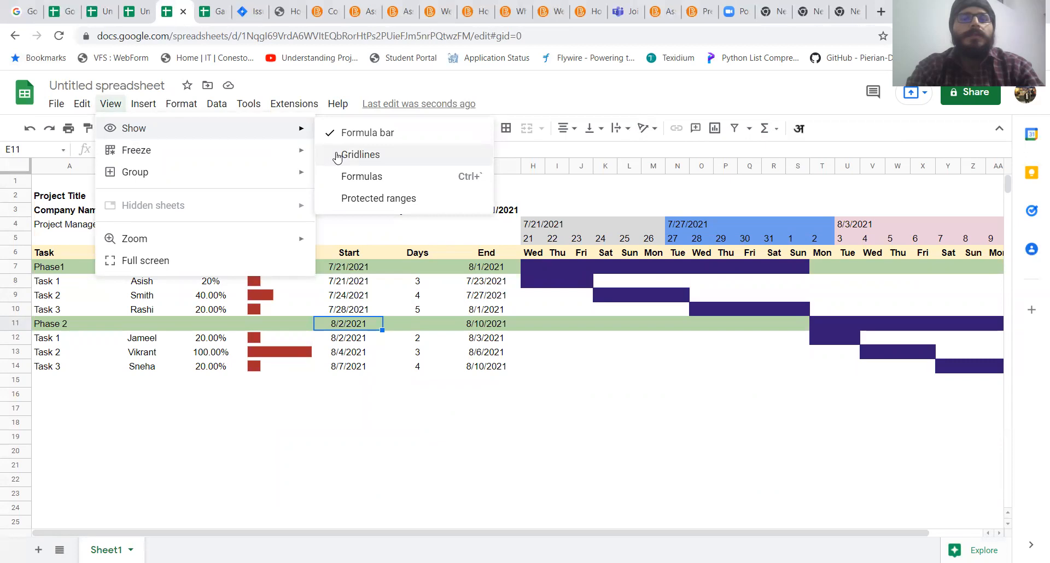
{"action": "left_click", "coordinate": [251, 323]}
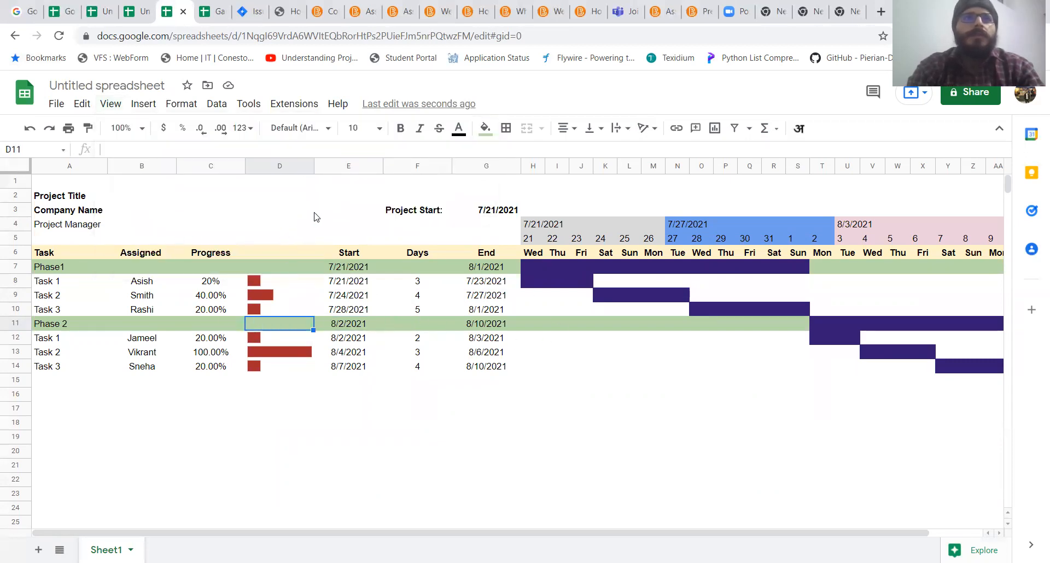
{"action": "left_click", "coordinate": [217, 5]}
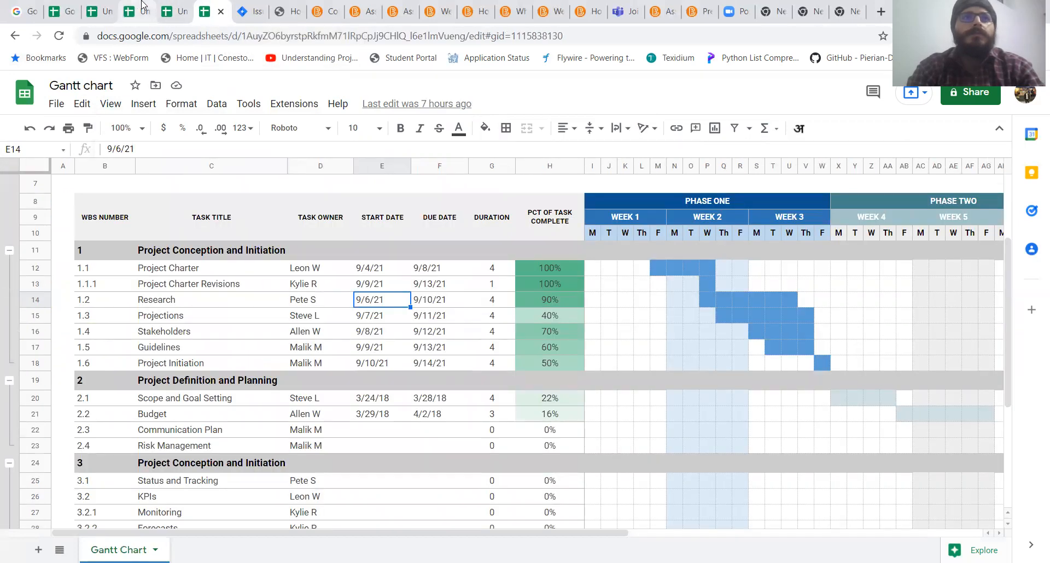
{"action": "left_click", "coordinate": [168, 5]}
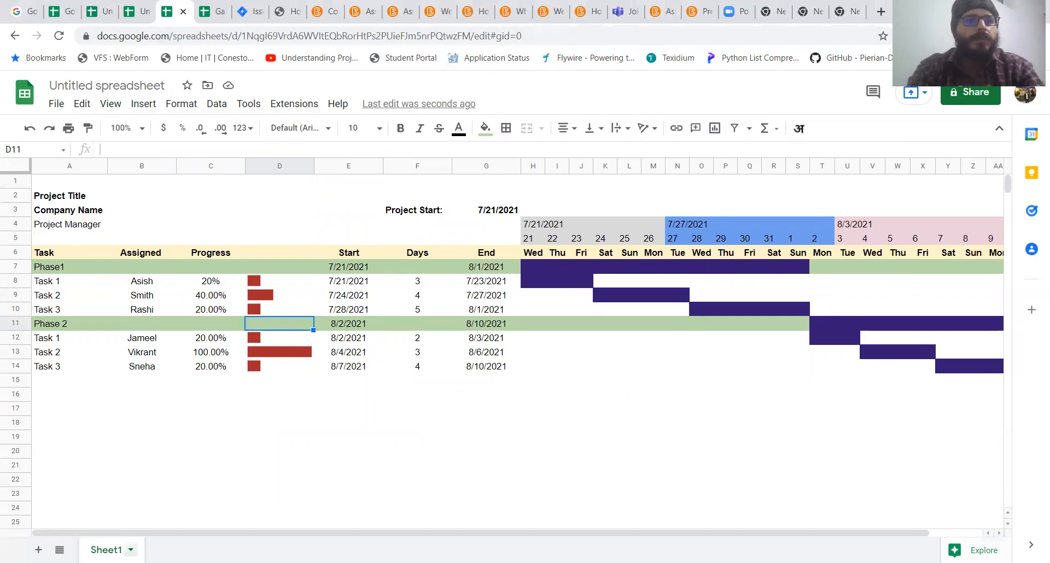
Review Sheet1's copy, rename, colour and protection options, and view the sheet protection settings without setting permissions.
{"action": "left_click", "coordinate": [131, 550]}
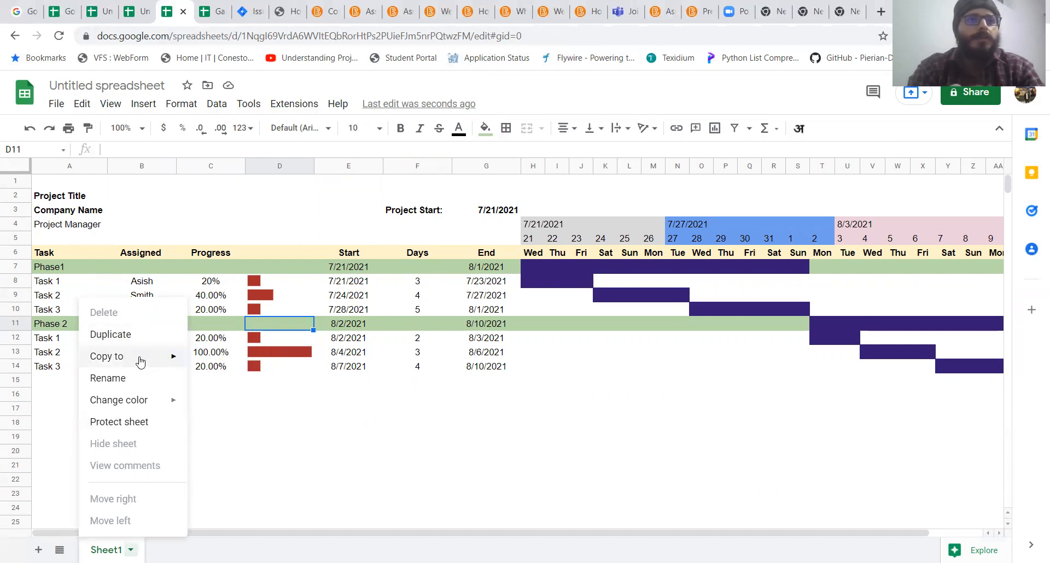
{"action": "mouse_move", "coordinate": [140, 358]}
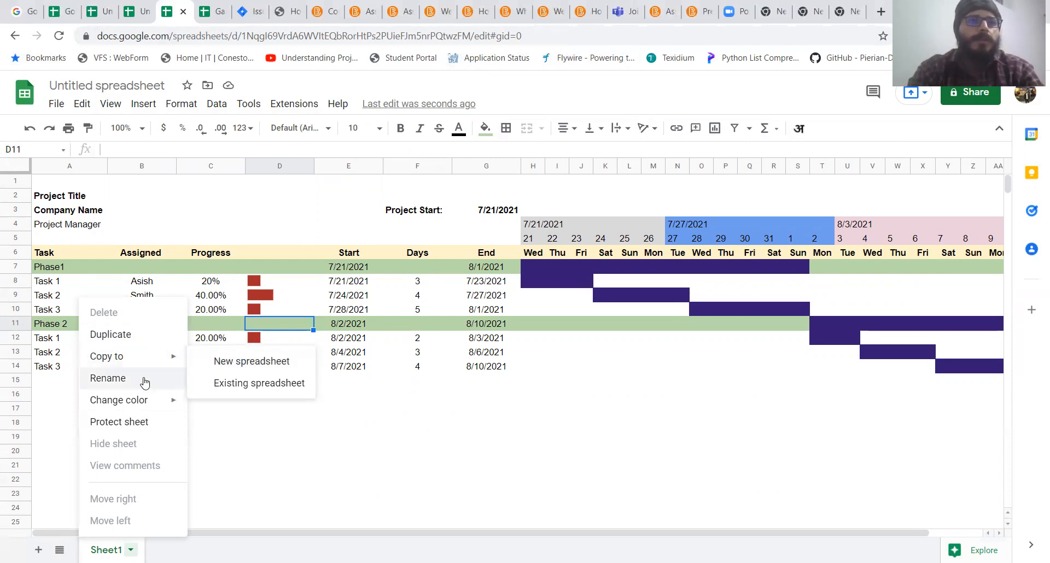
{"action": "mouse_move", "coordinate": [141, 404]}
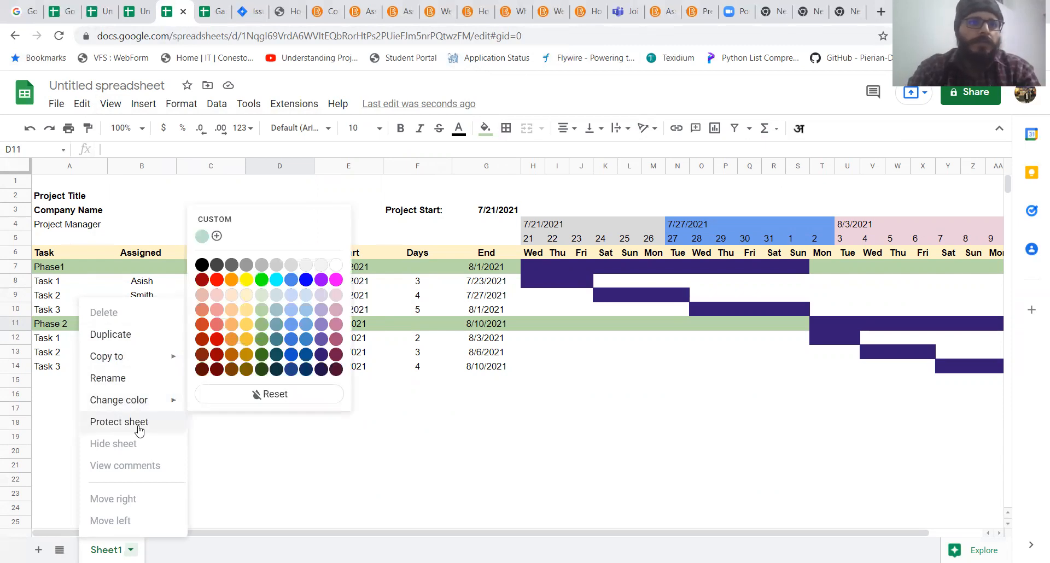
{"action": "left_click", "coordinate": [140, 422]}
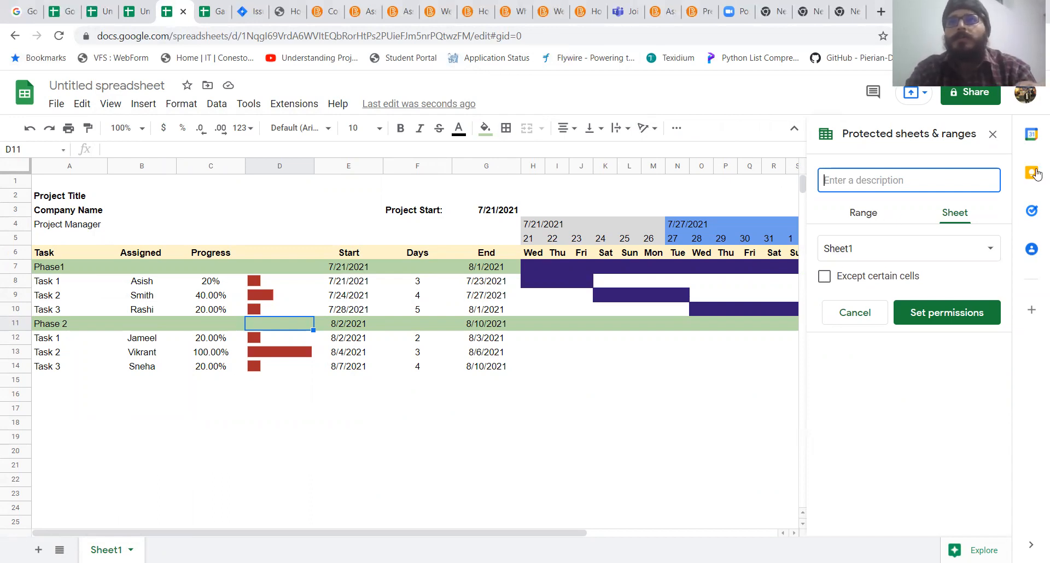
{"action": "left_click", "coordinate": [993, 134]}
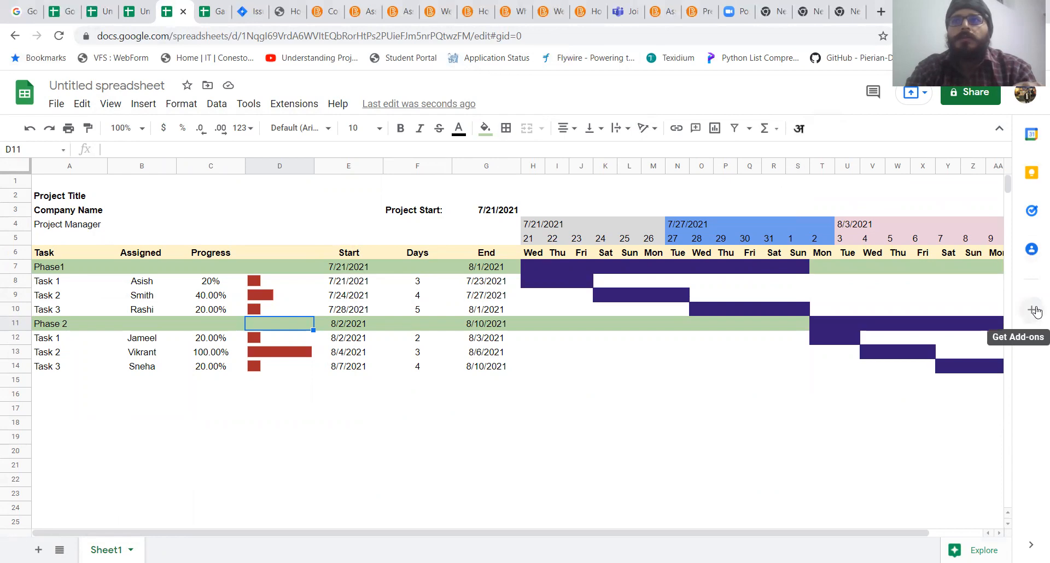